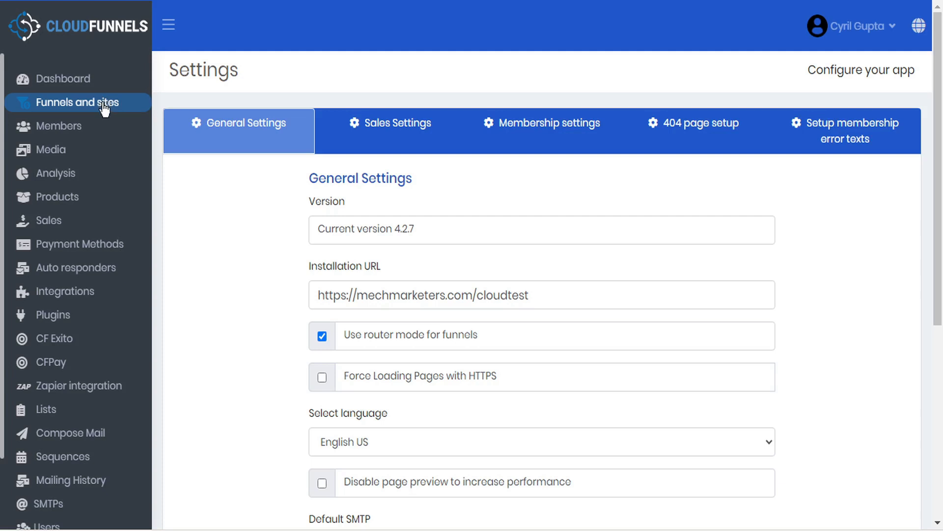
- Open the Media library from the sidebar to view its empty file list
left_click(73, 153)
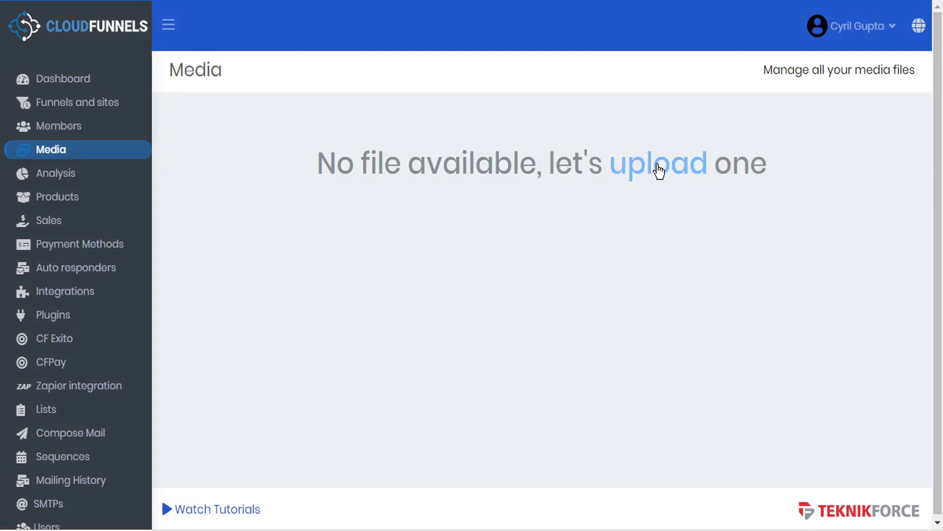
- Upload Teknikforce logo.png as the first file in the media library
left_click(659, 171)
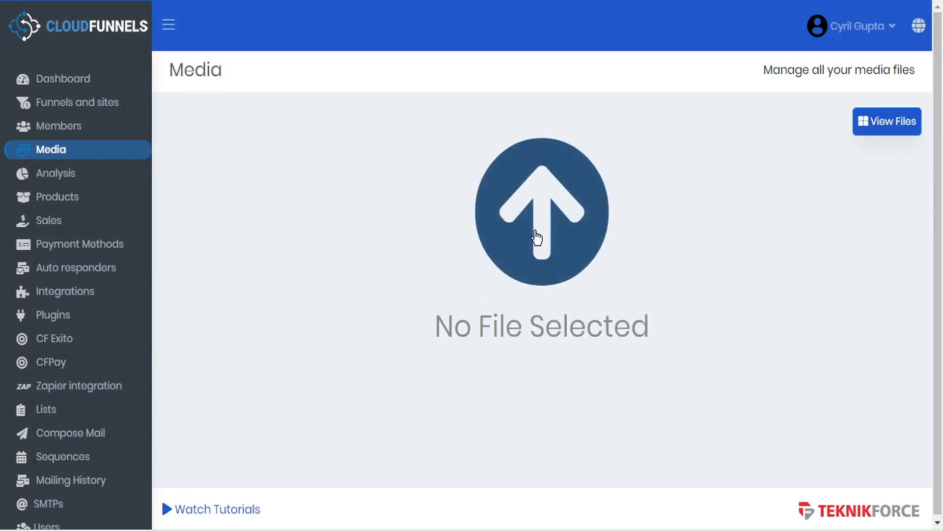
left_click(542, 235)
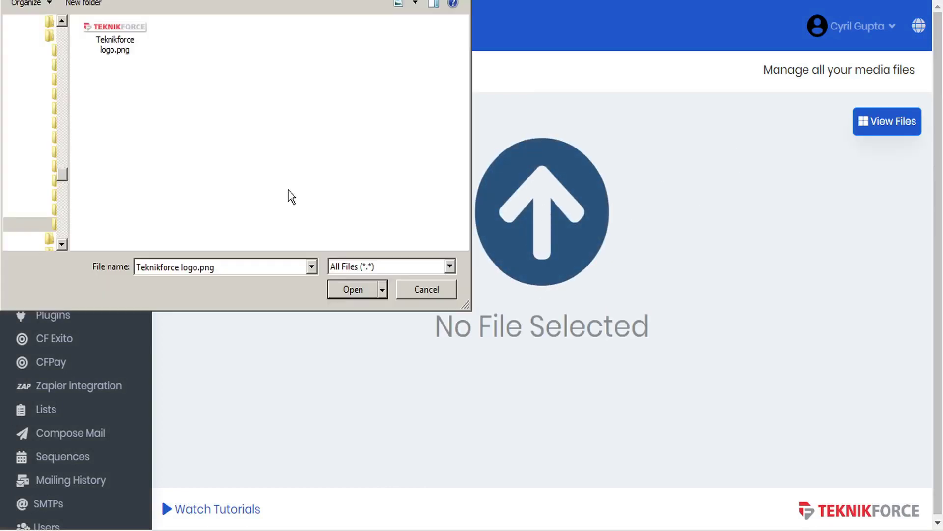
left_click(126, 48)
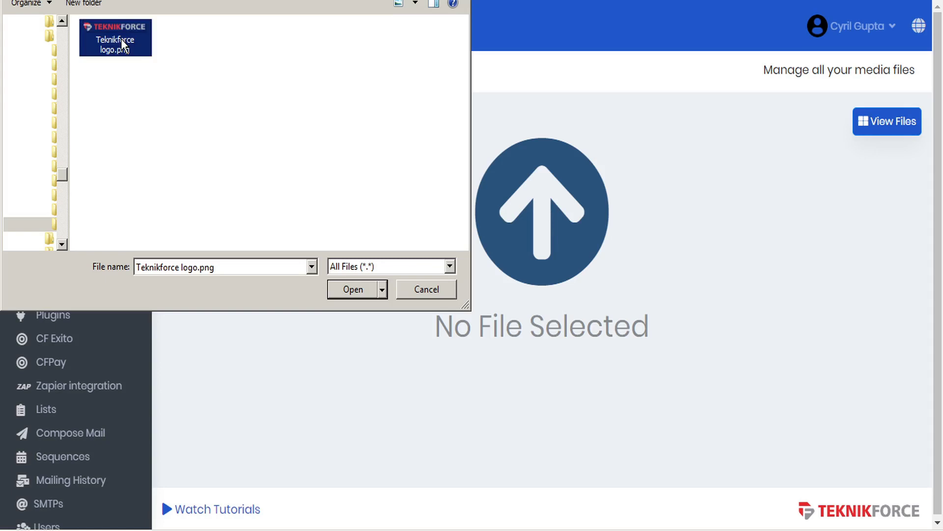
left_click(350, 292)
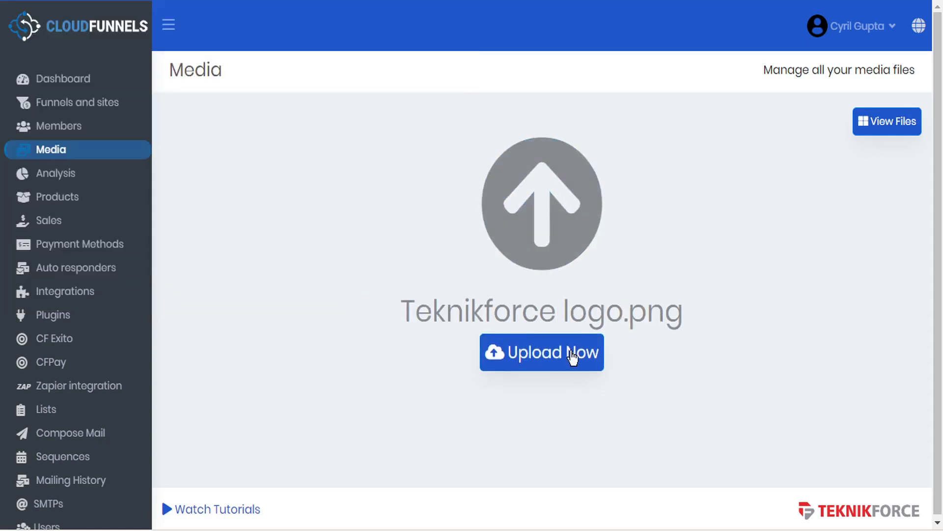
left_click(572, 357)
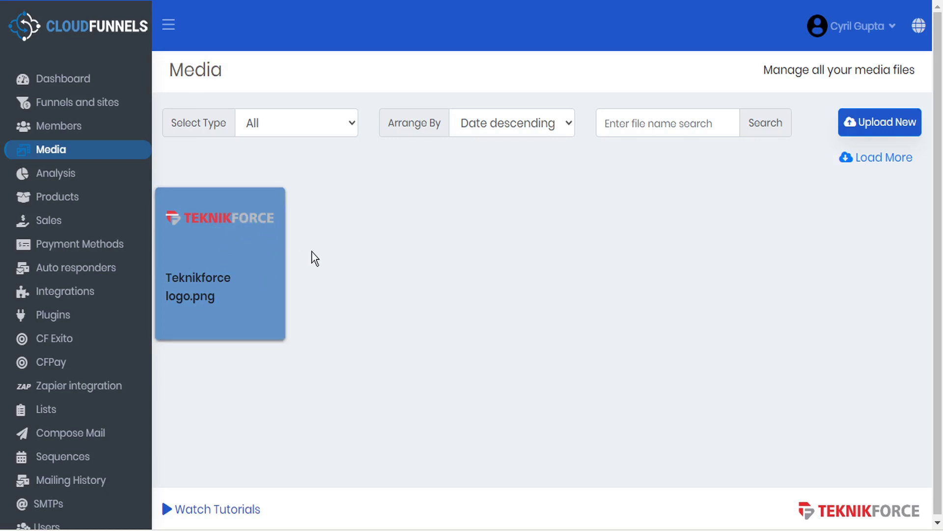
- Open the logo's file details and select its full URL for copying
left_click(240, 245)
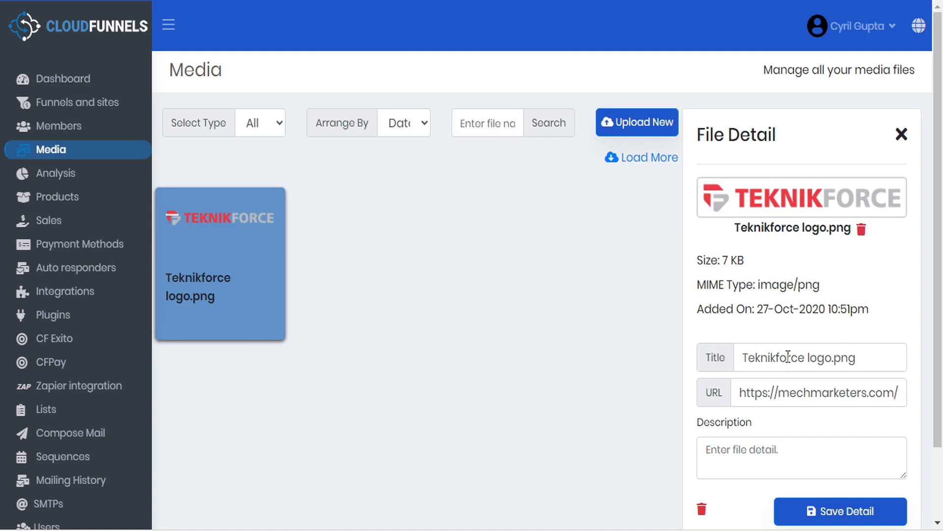
left_click(752, 391)
triple_click(751, 390)
right_click(836, 394)
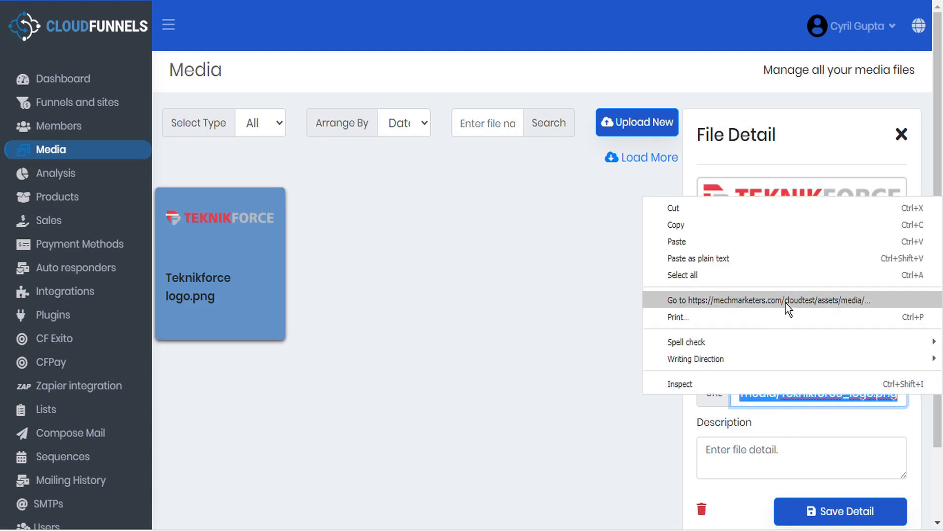
key("Escape")
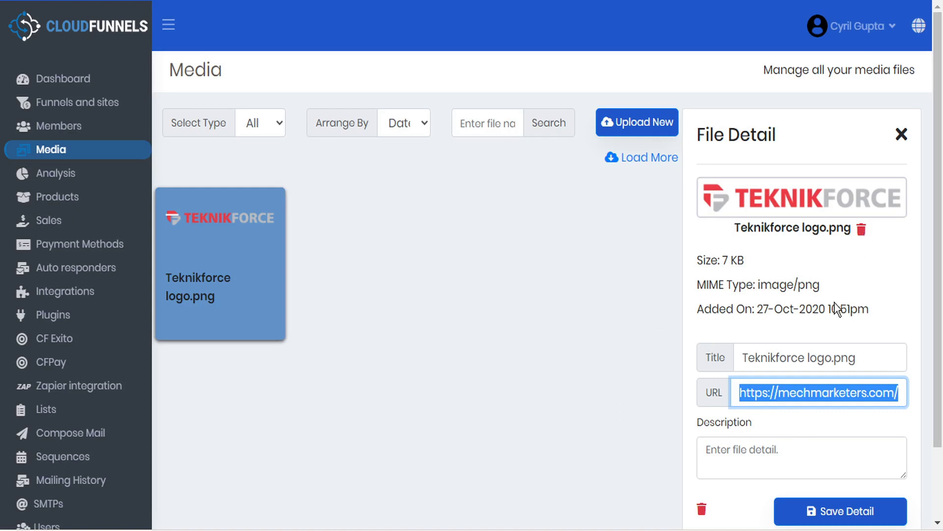
- Give the logo the description 'logo' and save the details
left_click(746, 459)
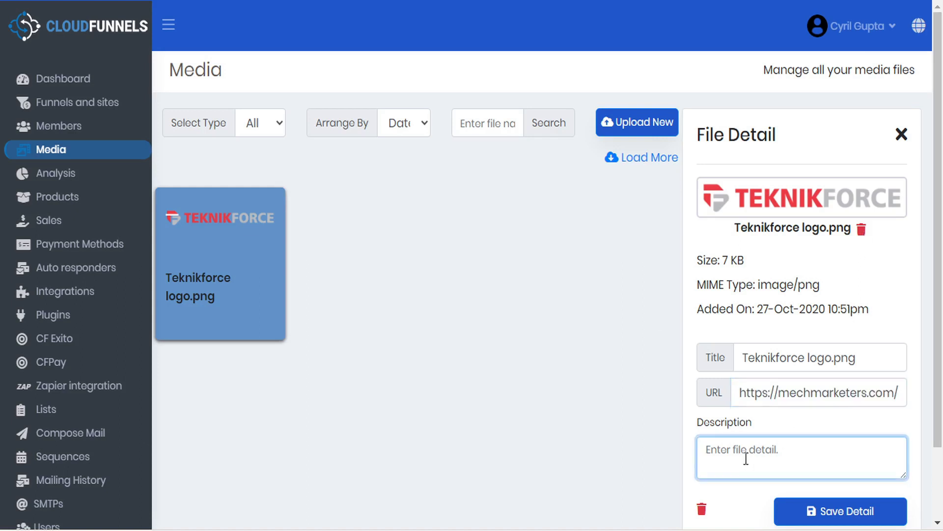
type("logo")
left_click(865, 519)
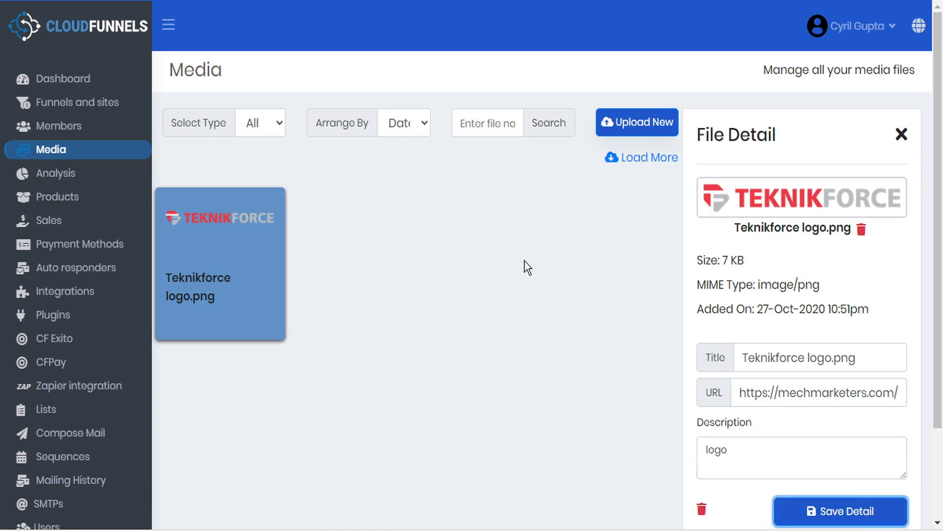
- Check the file-type filter, sort order and search box, then return to the upload screen
left_click(280, 125)
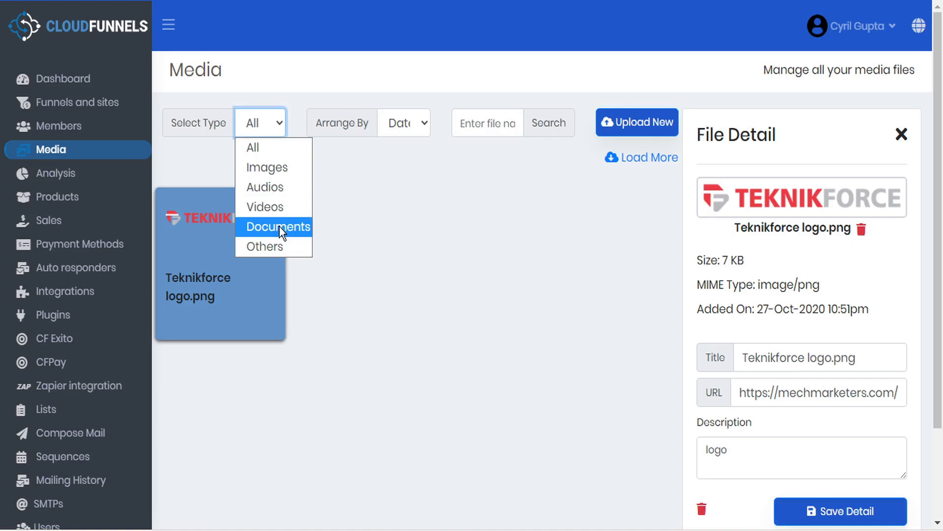
left_click(424, 124)
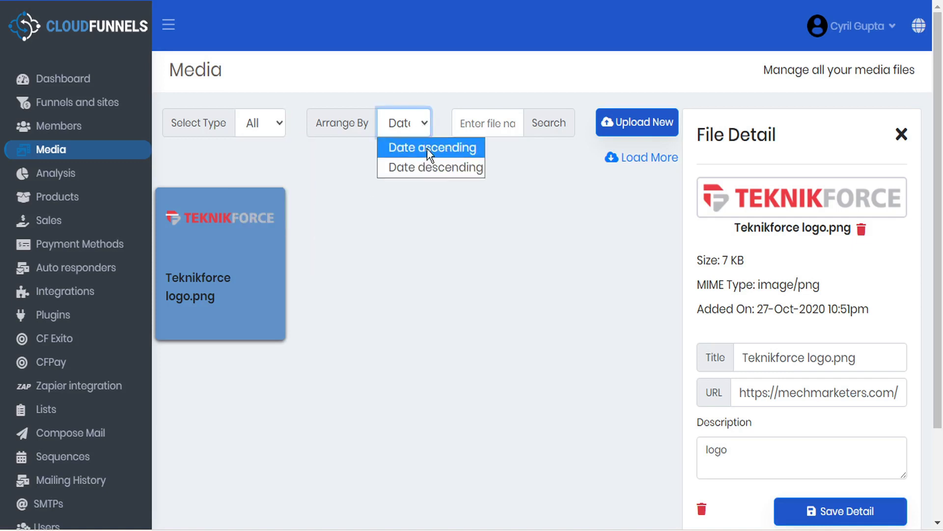
left_click(479, 126)
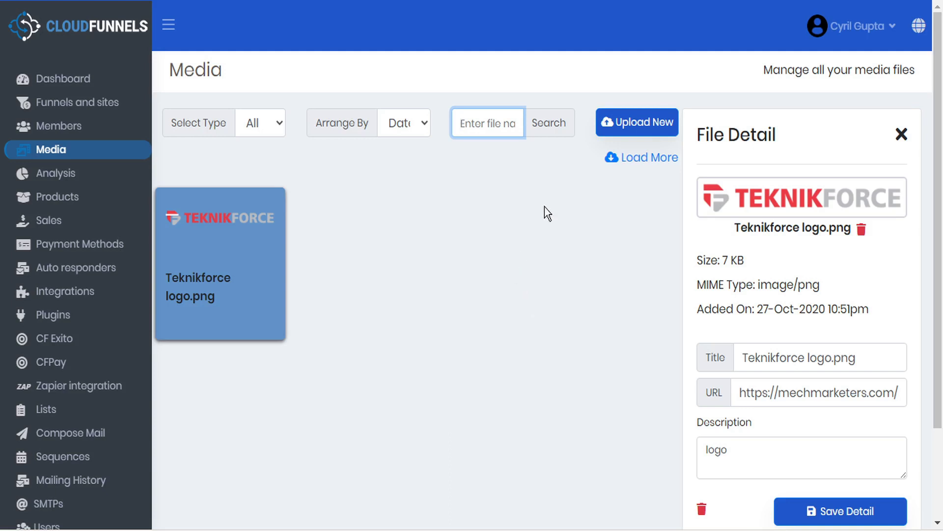
left_click(632, 129)
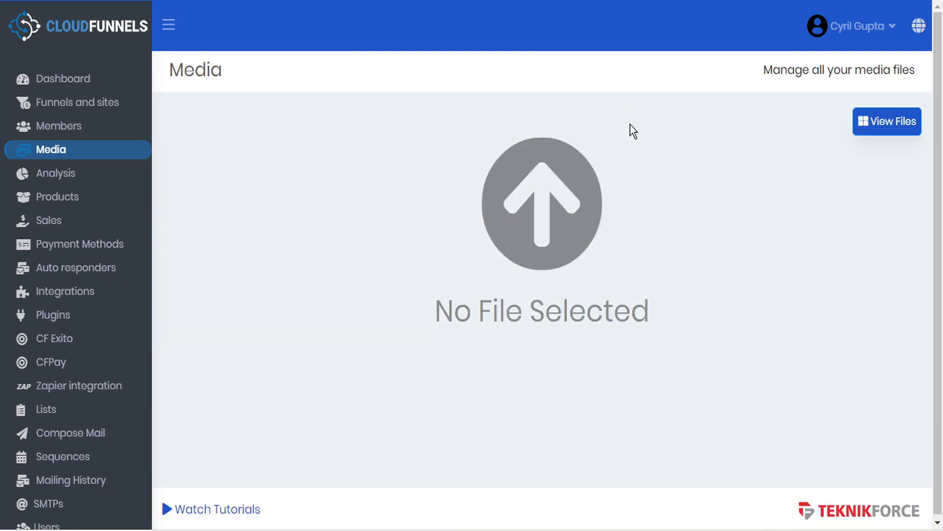
- Upload the BBB_Test.mp4 video to the media library
left_click(558, 229)
left_click(125, 80)
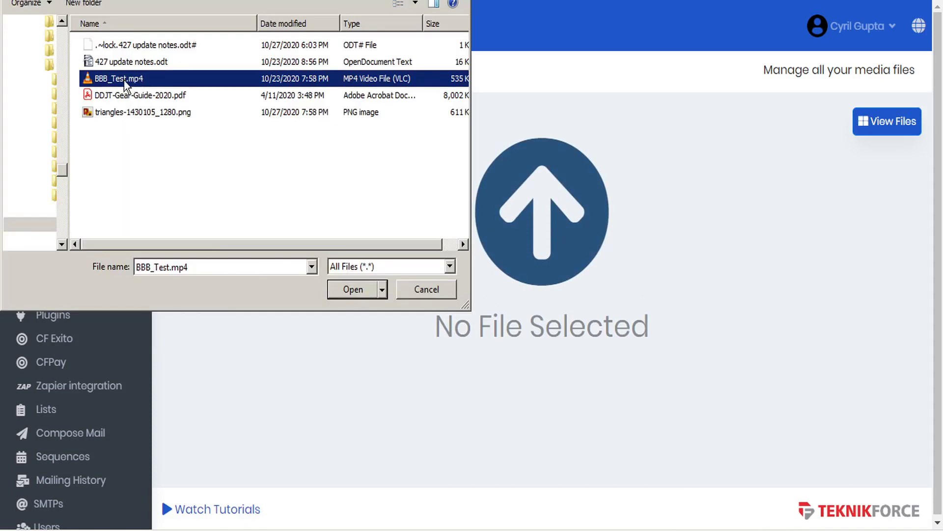
left_click(358, 290)
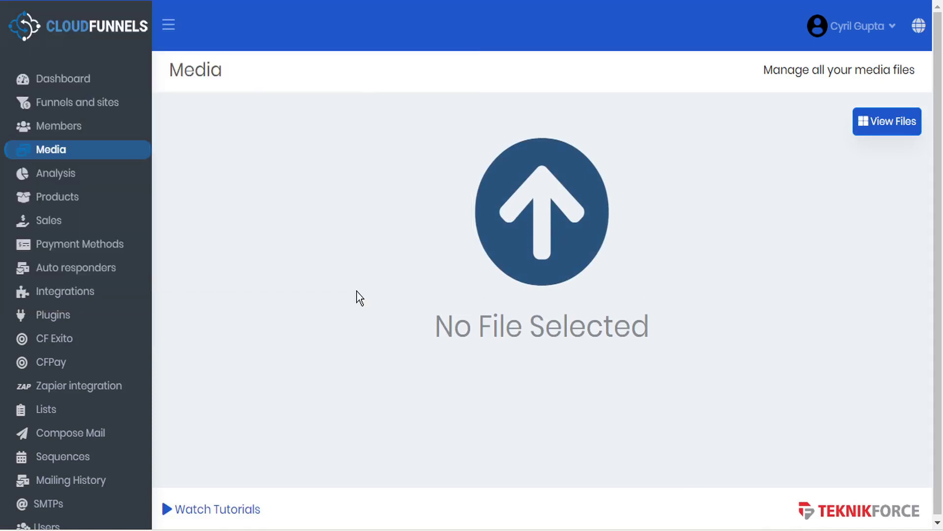
left_click(540, 364)
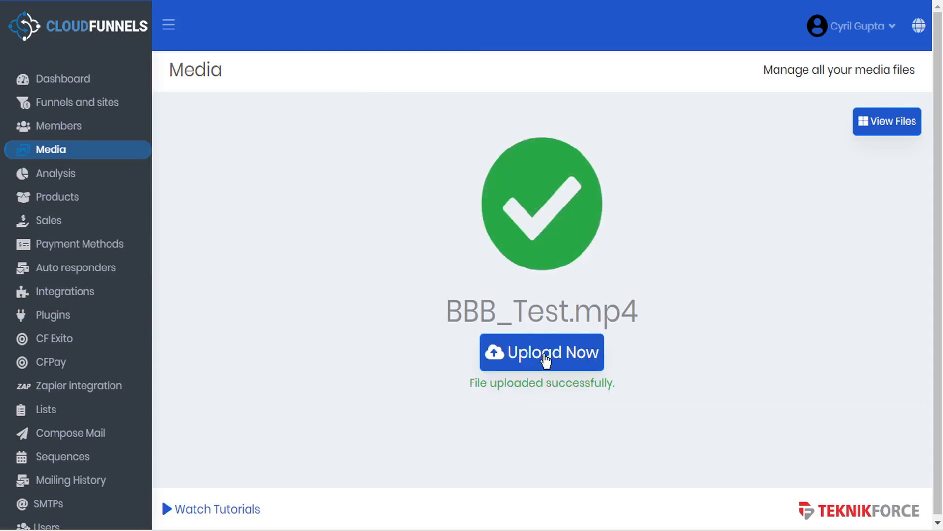
- Upload DDJT-Gear-Guide-2020.pdf to the media library
left_click(874, 127)
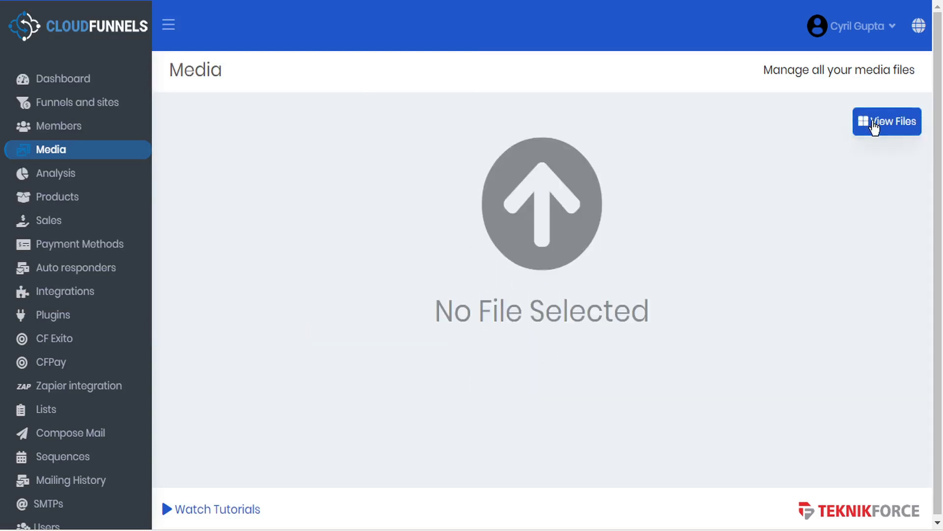
left_click(523, 232)
left_click(162, 96)
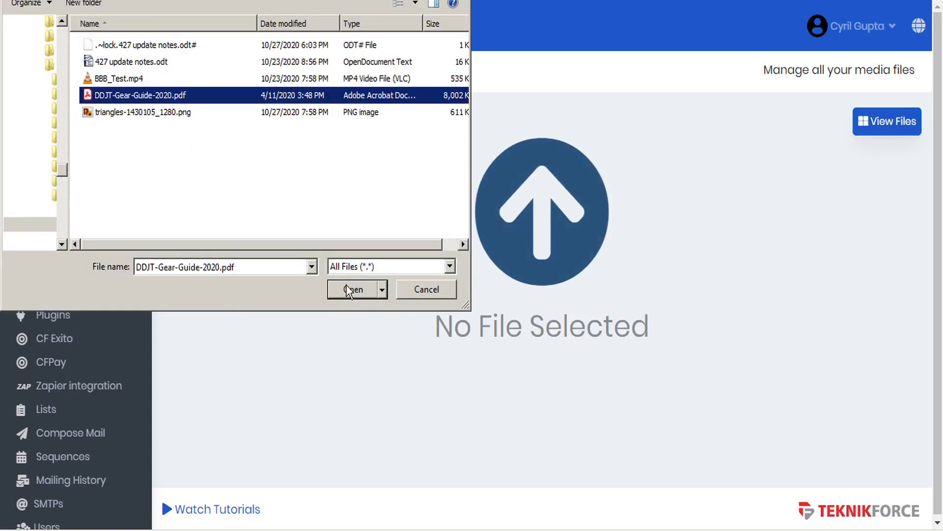
left_click(354, 291)
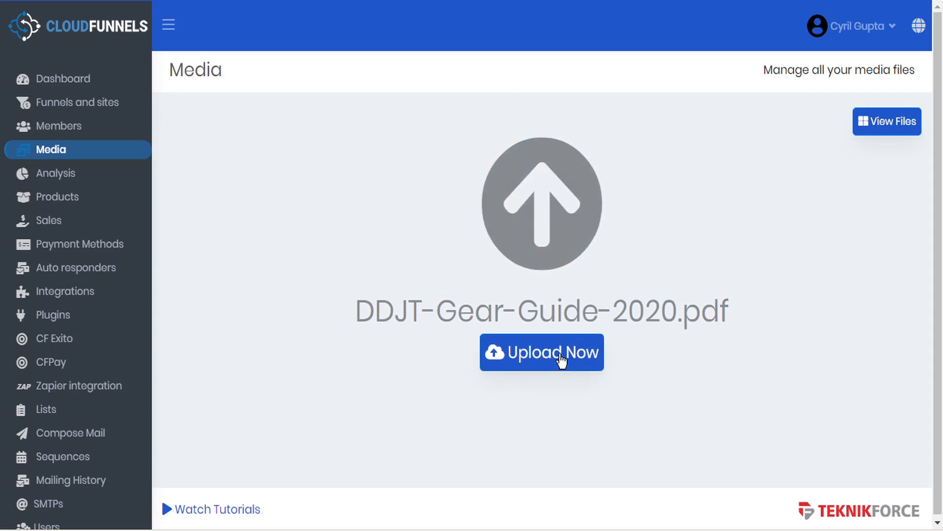
left_click(561, 359)
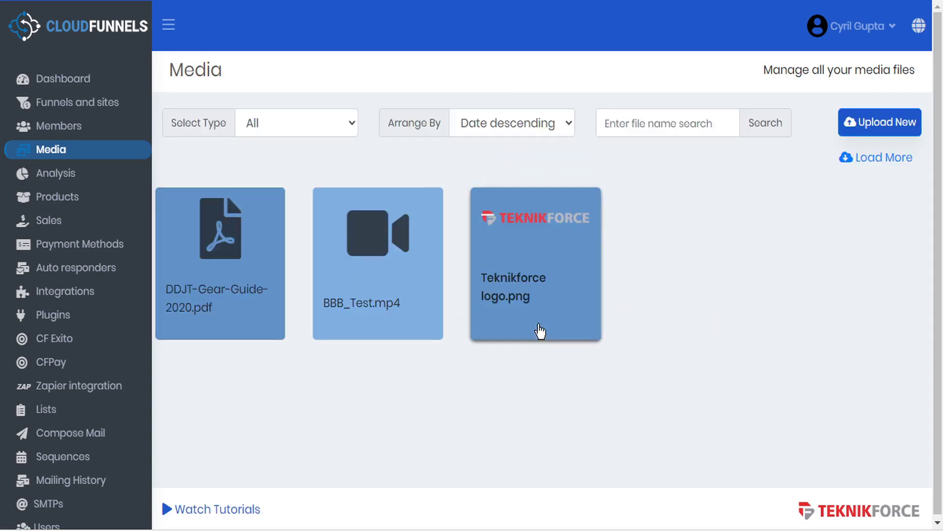
- Upload the triangles-1430105_1280.png image to the media library
left_click(867, 124)
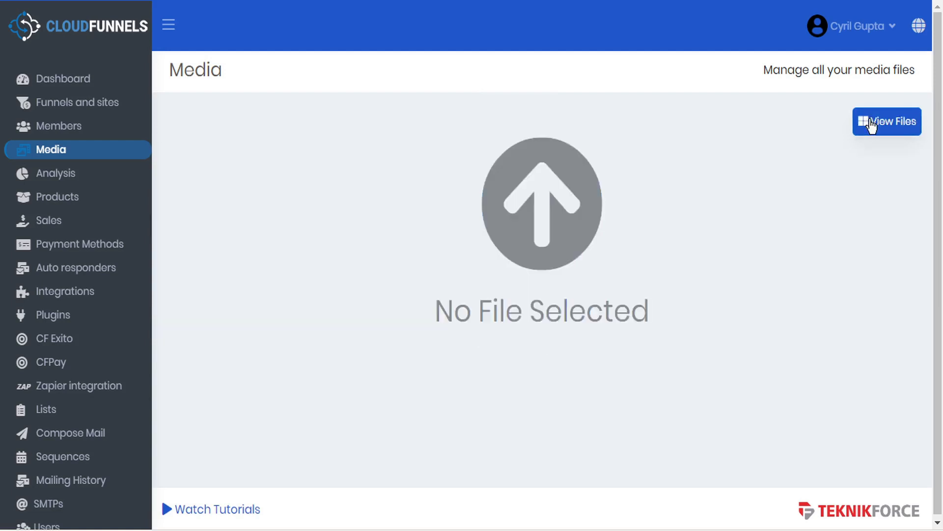
left_click(531, 261)
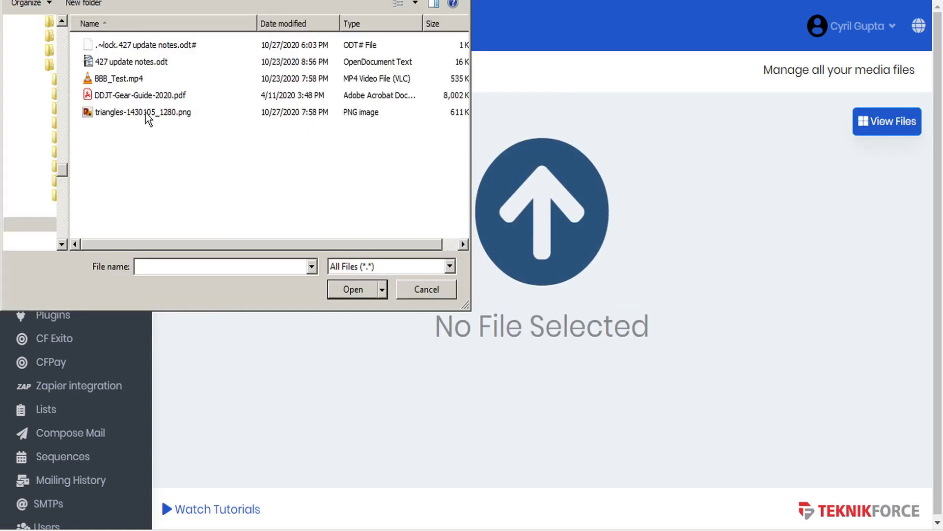
left_click(148, 118)
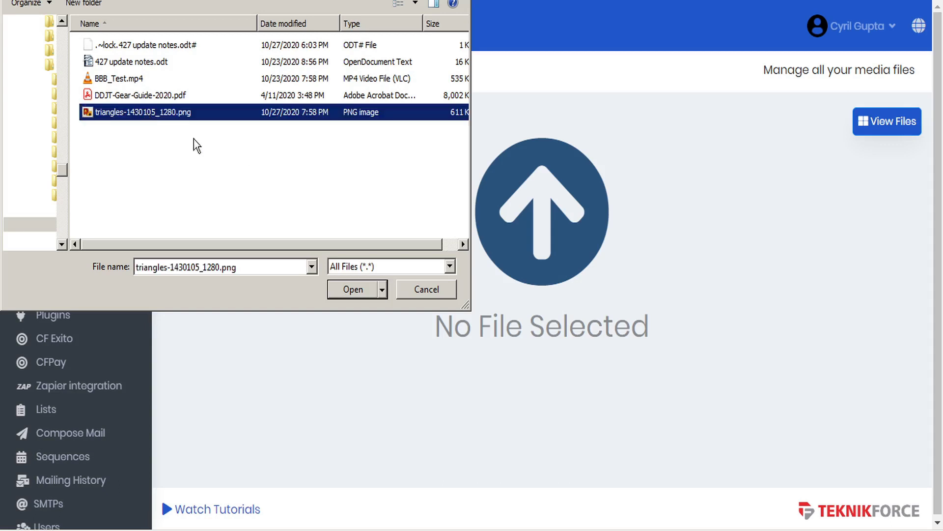
left_click(369, 291)
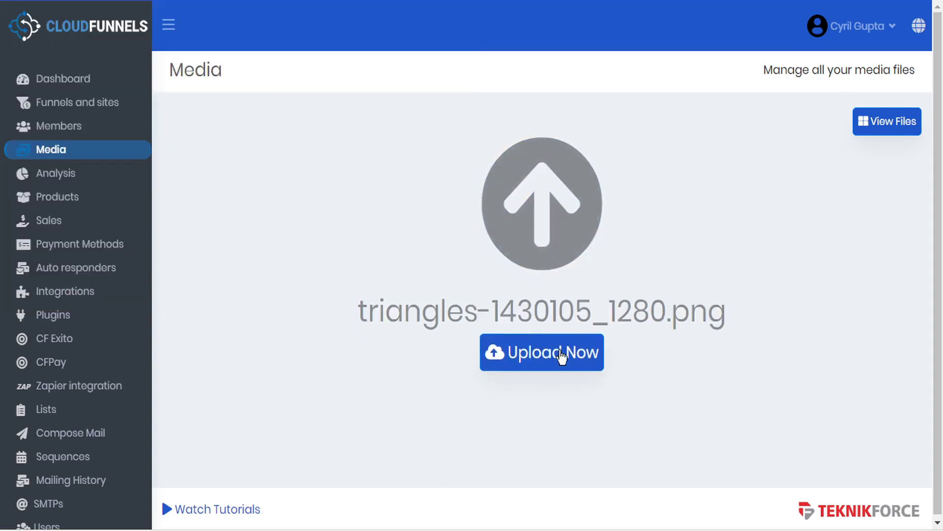
left_click(561, 353)
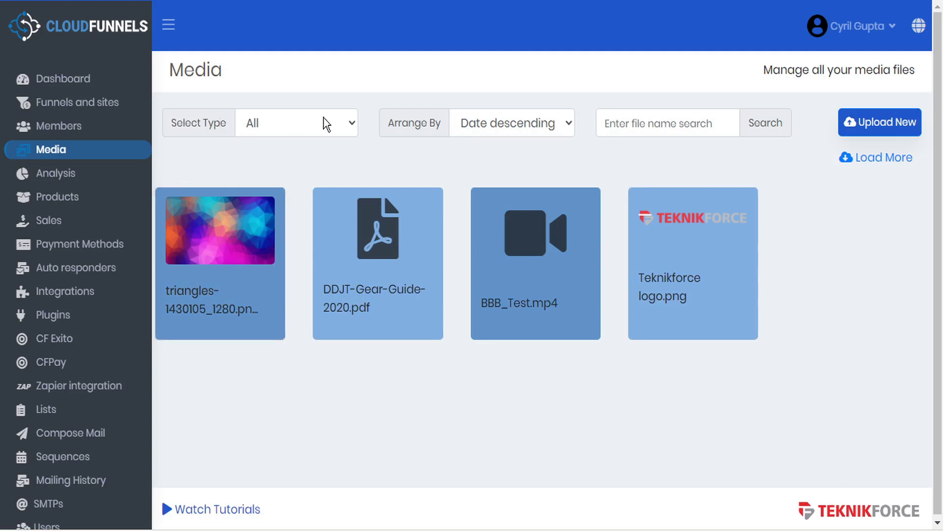
left_click(351, 123)
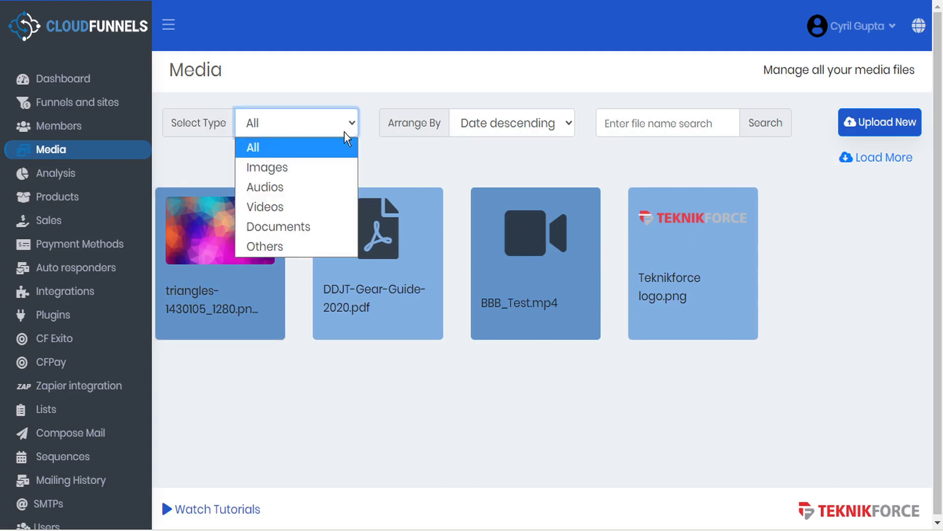
left_click(331, 175)
left_click(349, 126)
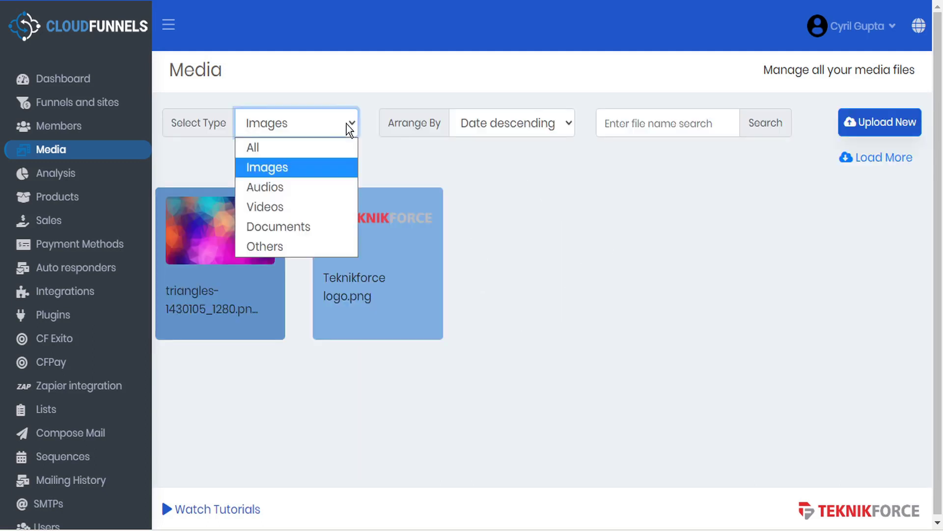
left_click(315, 195)
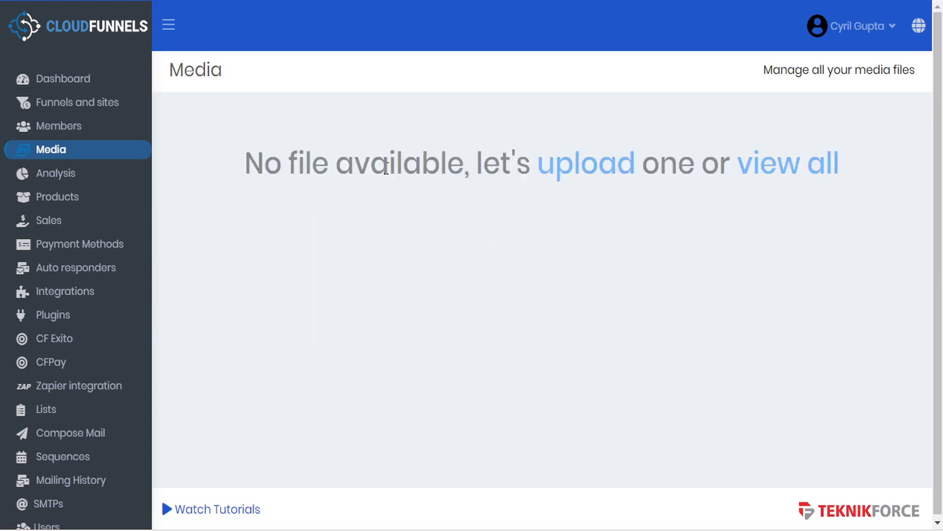
left_click(787, 164)
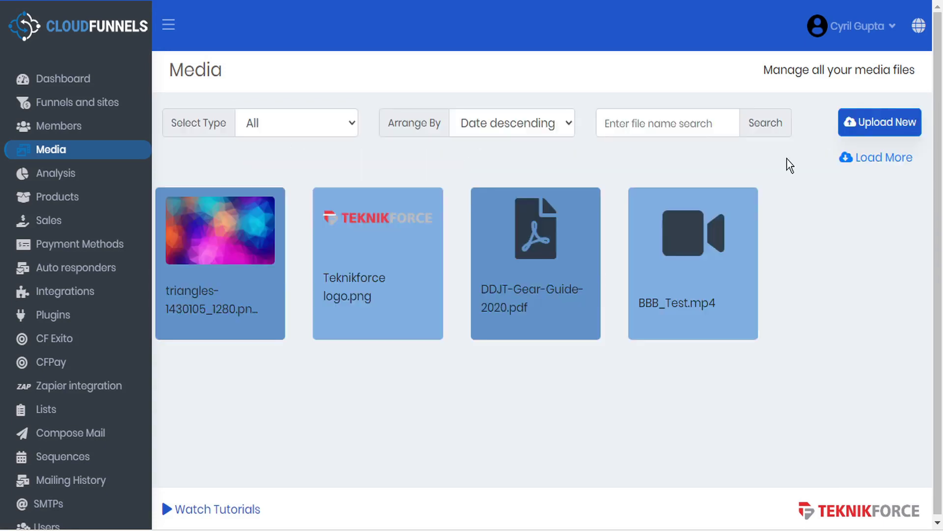
left_click(352, 127)
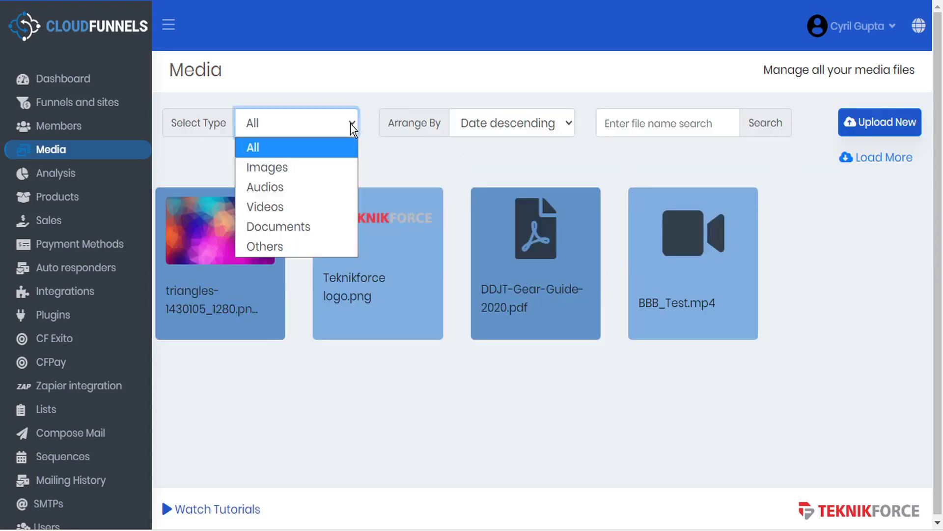
left_click(316, 207)
left_click(346, 125)
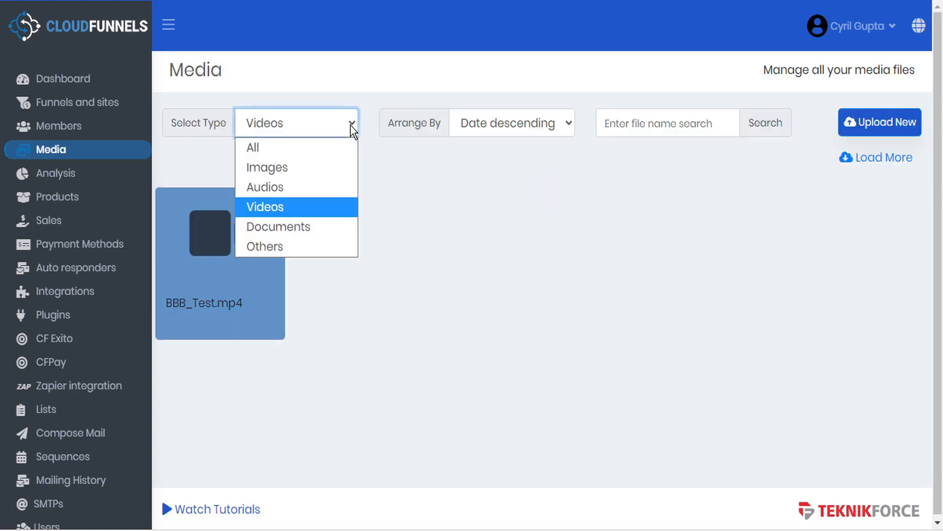
left_click(325, 224)
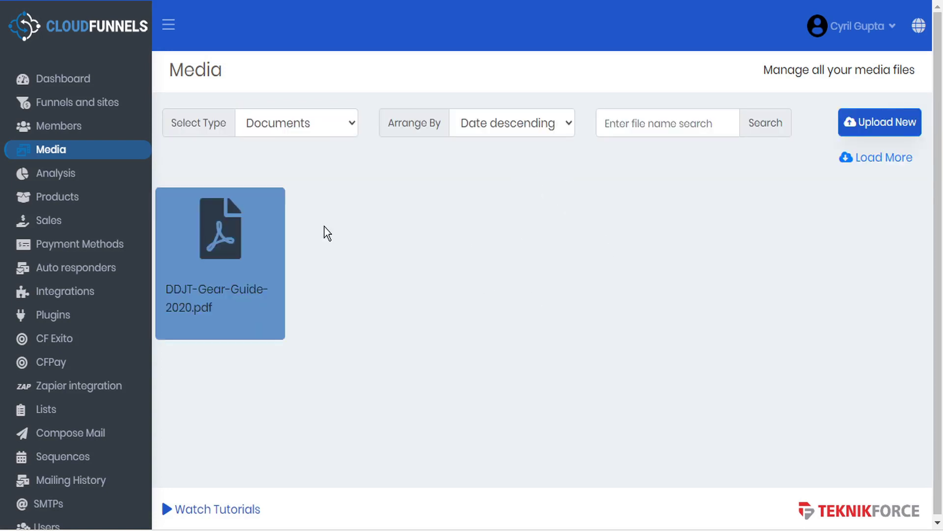
left_click(349, 123)
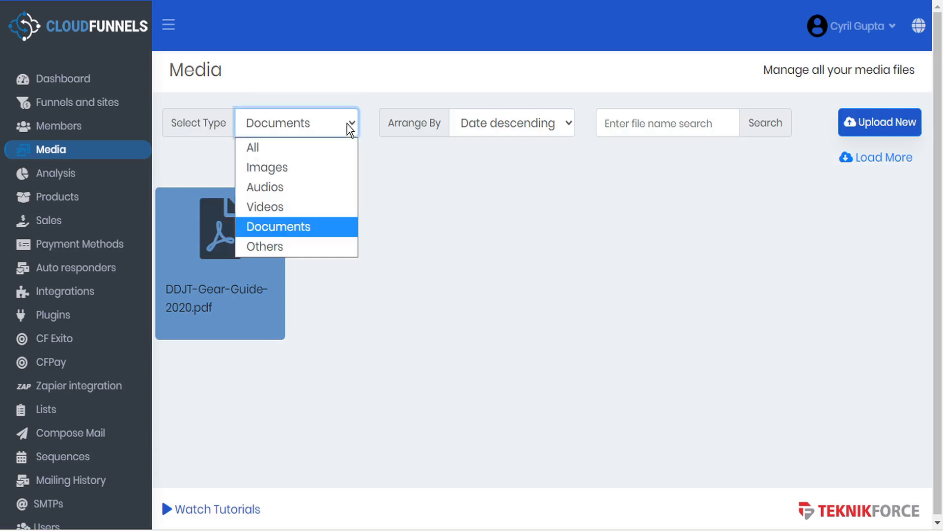
left_click(332, 149)
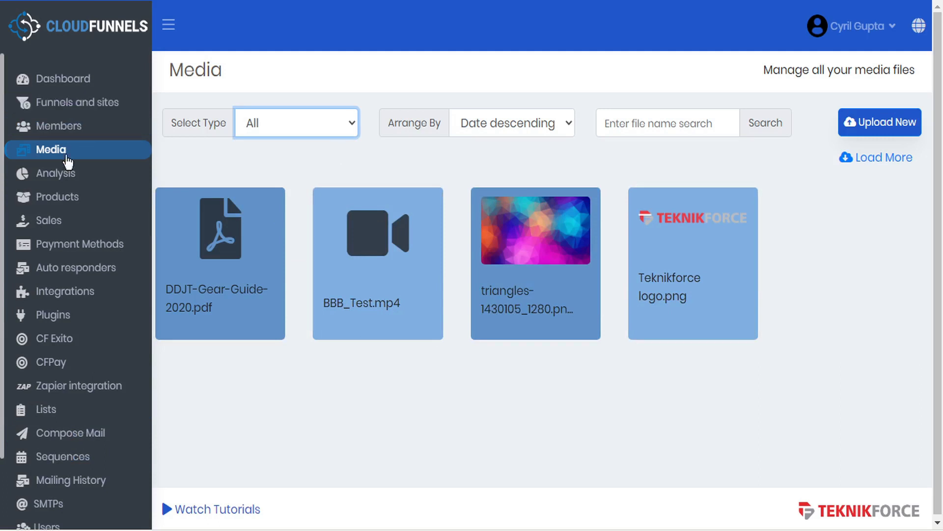
- In a new email, insert the logo by its pasted URL, then delete it again
left_click(83, 432)
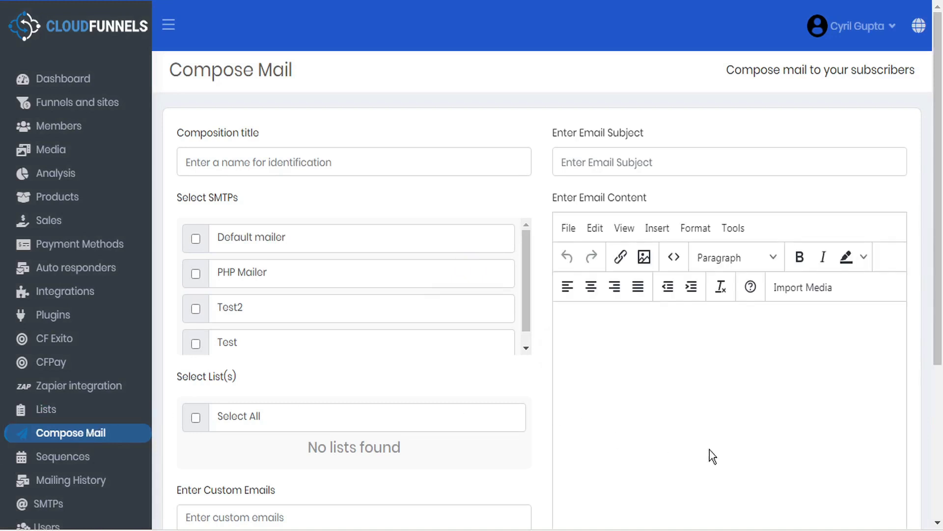
left_click(671, 362)
left_click(644, 262)
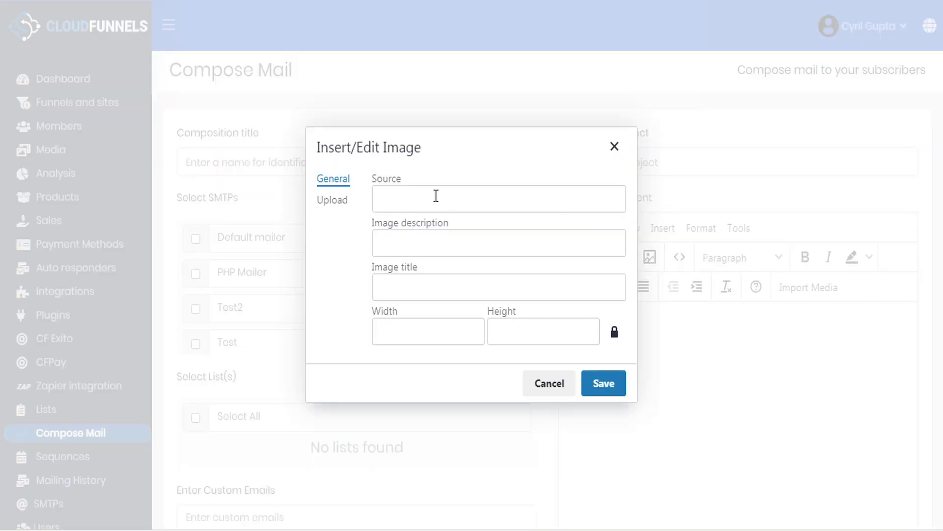
left_click(456, 197)
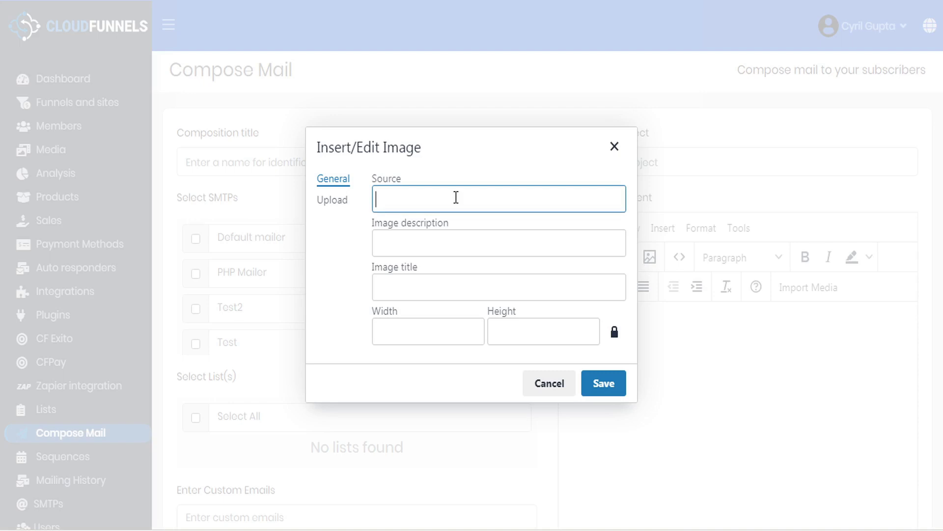
type("https://mechmarketers.com/cloudtest/assets/media/Teknikforce_logo.png")
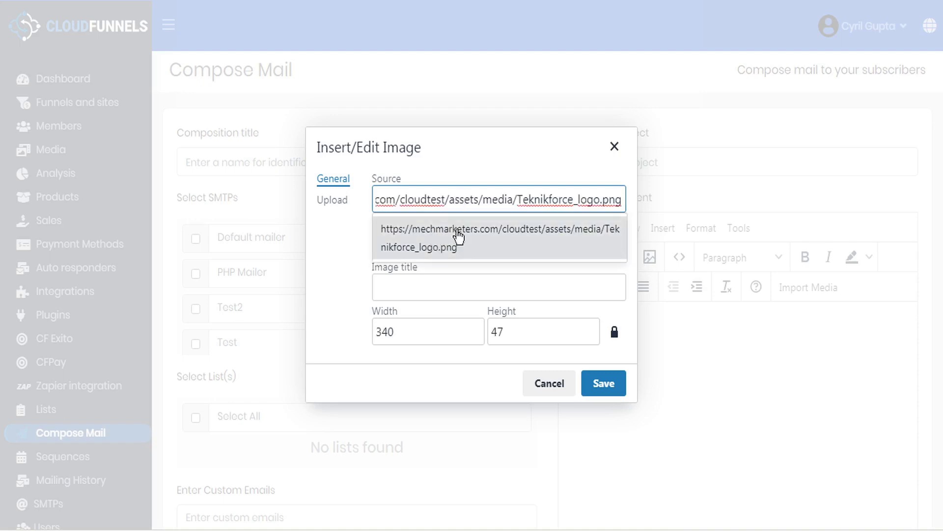
left_click(602, 388)
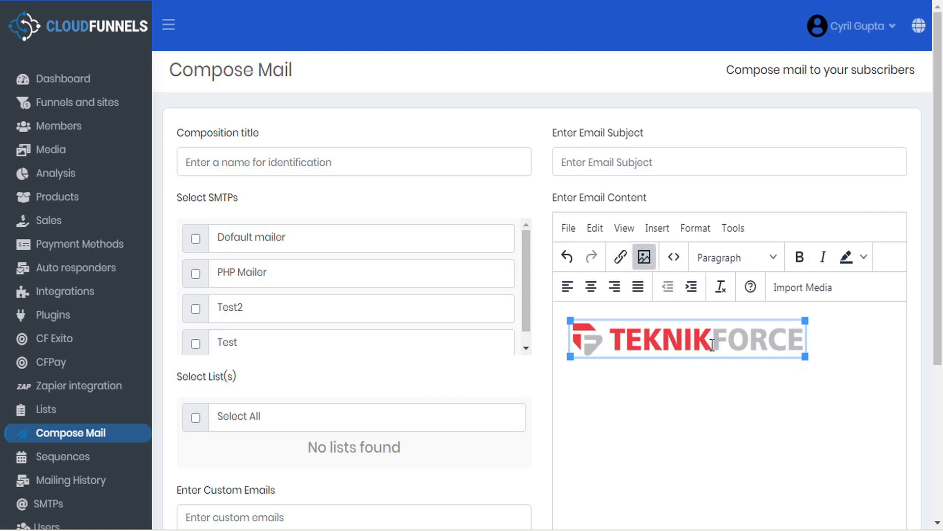
key("Delete")
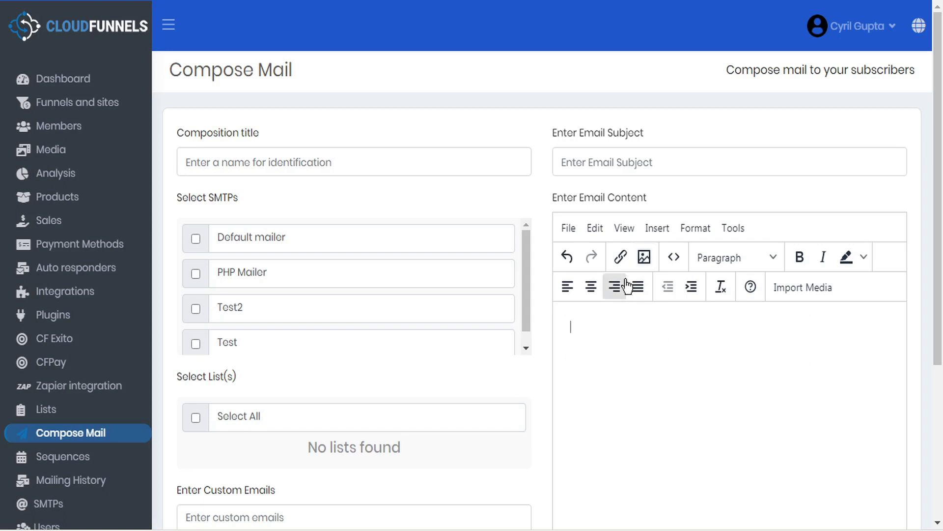
- Import Teknikforce logo.png from the media library into the email body
left_click(815, 287)
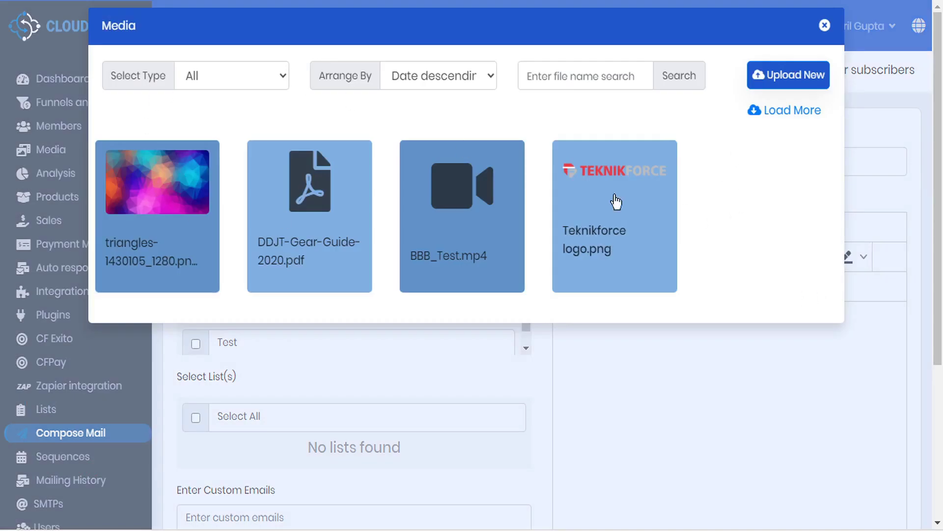
left_click(611, 212)
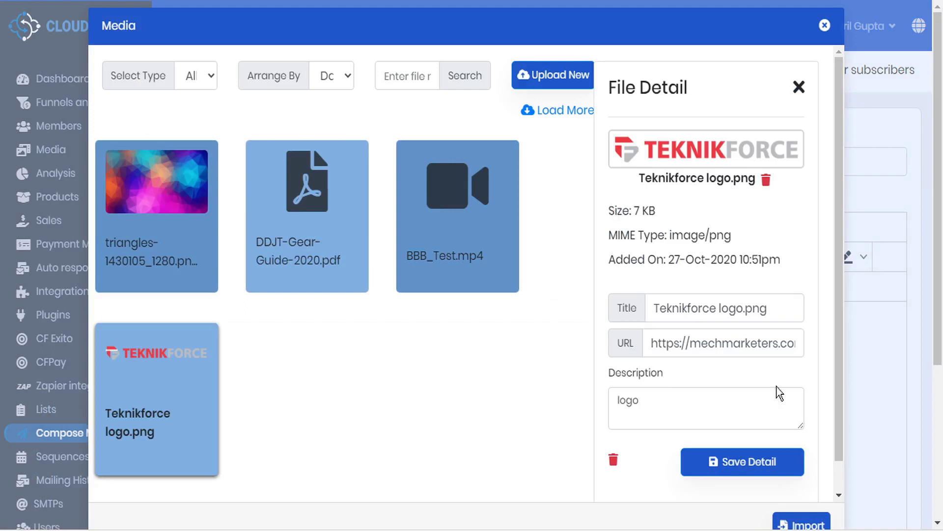
left_click(800, 523)
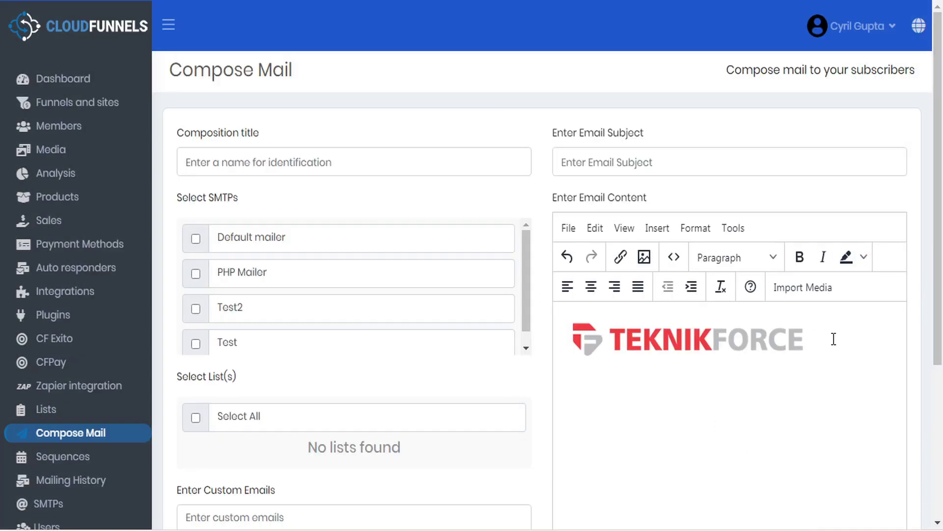
key("Return")
- Import the DDJT-Gear-Guide-2020.pdf link below the logo, then undo and delete that line
left_click(800, 293)
left_click(312, 237)
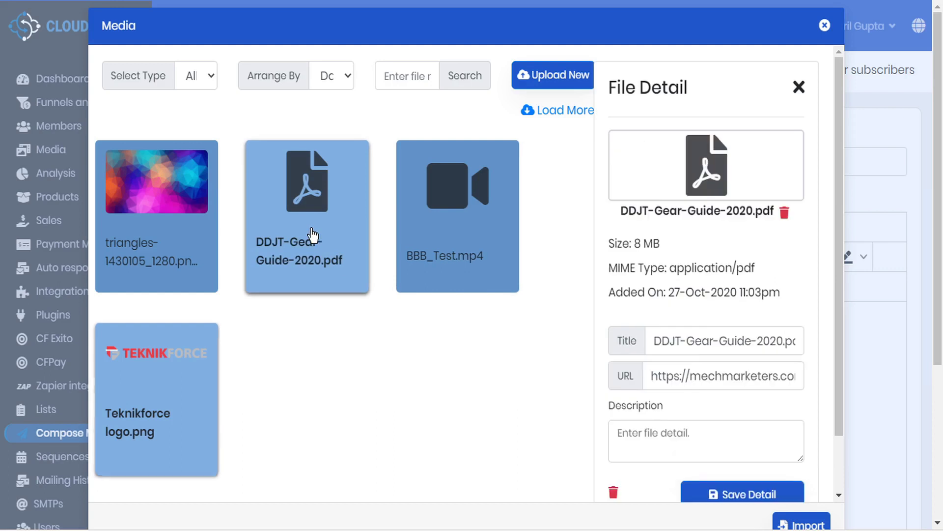
left_click(801, 524)
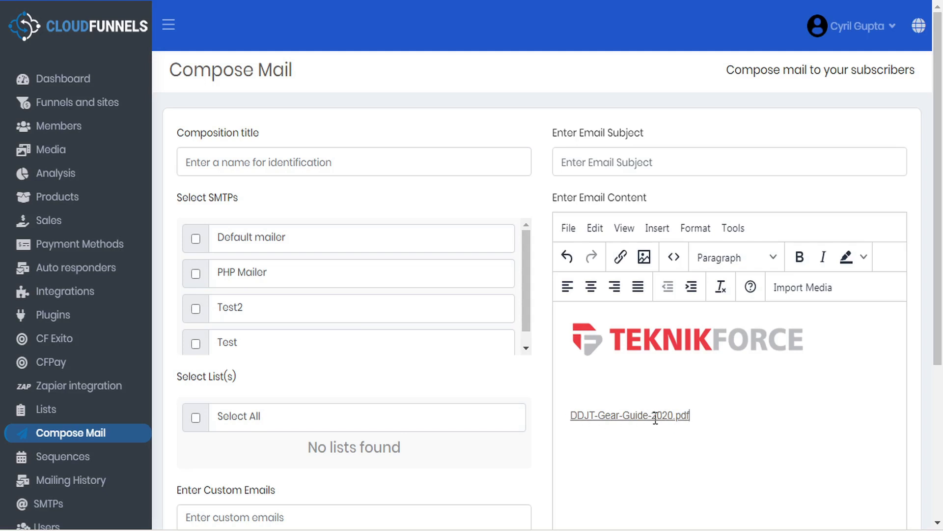
key("ctrl+z")
left_click_drag(736, 433, 573, 385)
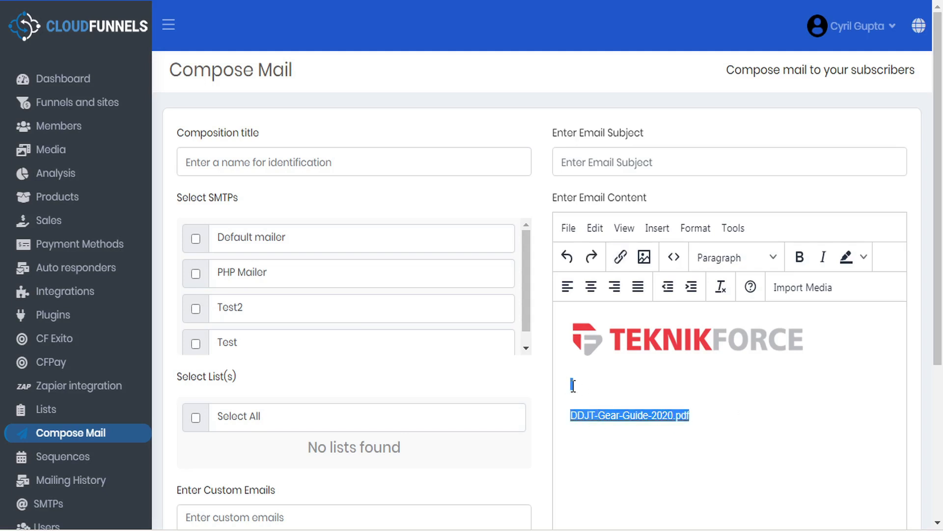
key("BackSpace")
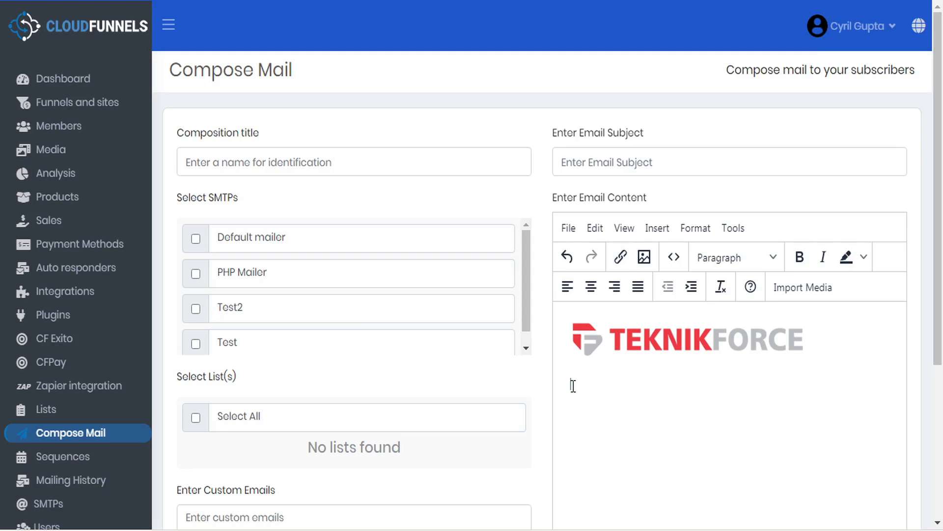
left_click(824, 290)
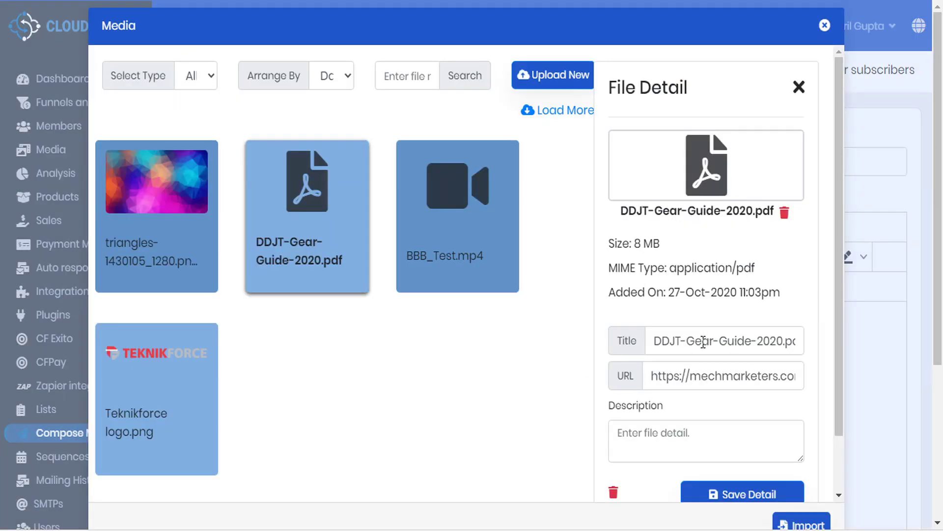
- Retitle the PDF 'Free Gear Guide', save it, and import it as a link below the logo
left_click_drag(689, 339, 629, 338)
key("BackSpace")
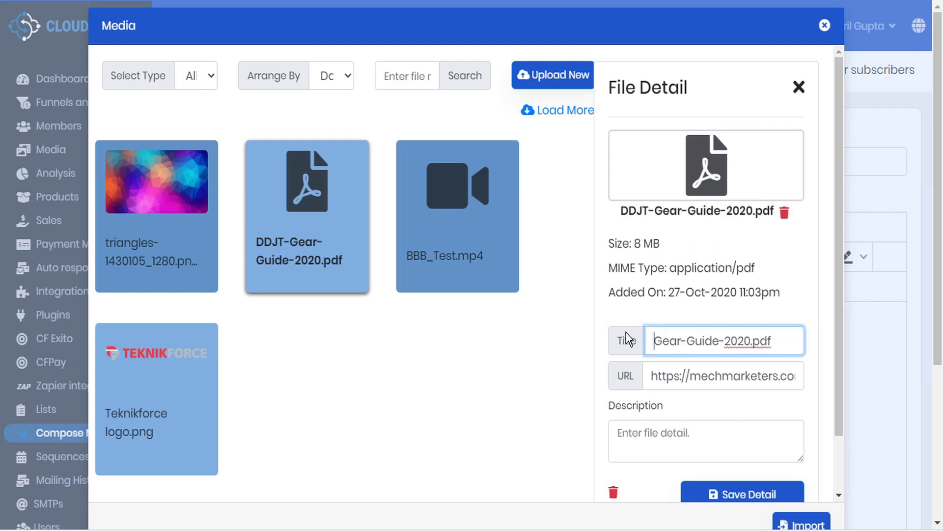
left_click_drag(719, 341, 822, 344)
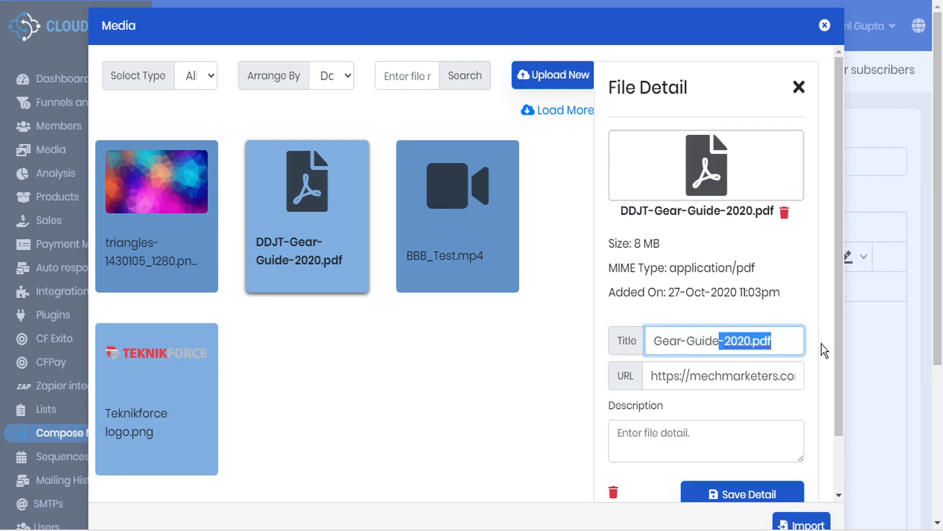
key("BackSpace")
key("Left")
key("Left")
key("Left")
key("Left")
key("Left")
key("Left")
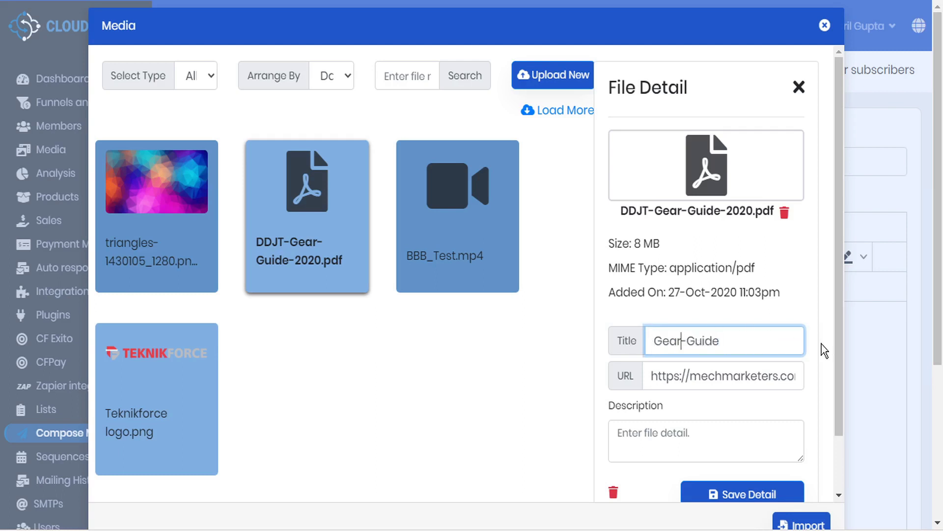
key("Delete")
key("Home")
type("Free")
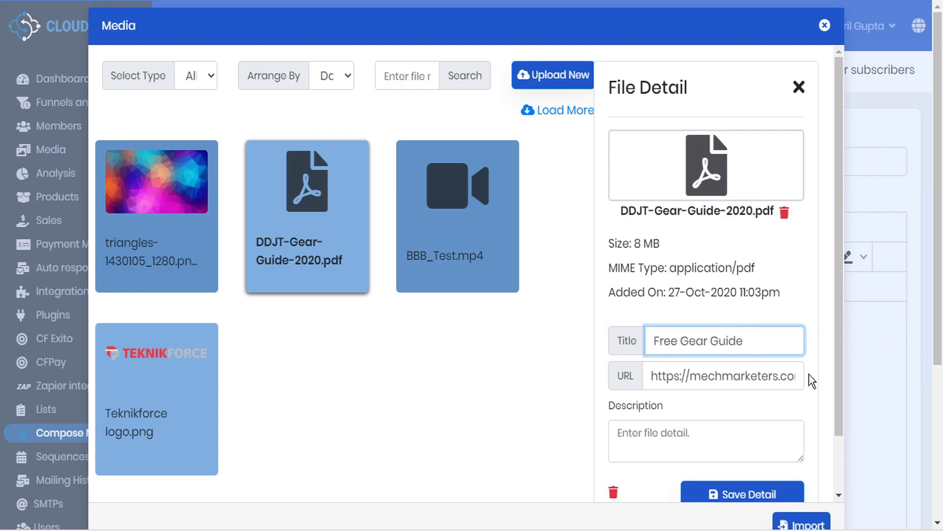
left_click(751, 495)
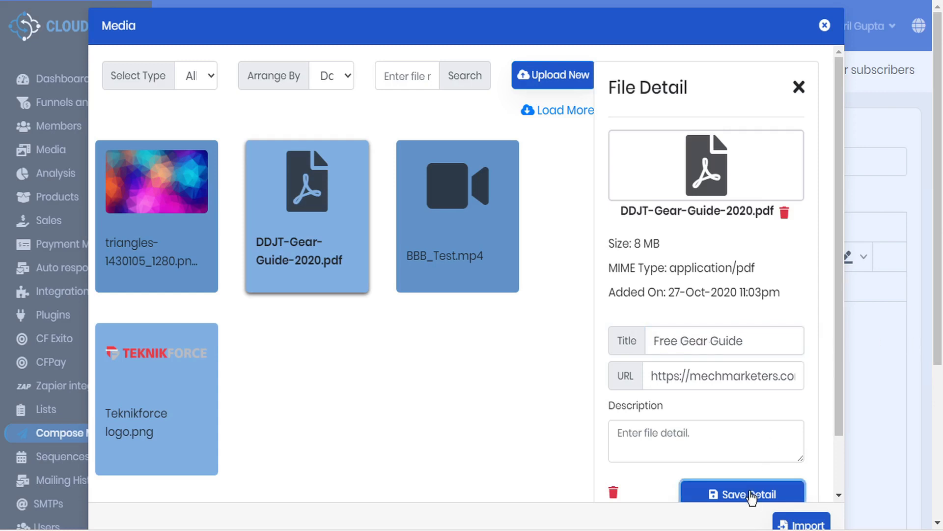
left_click(794, 522)
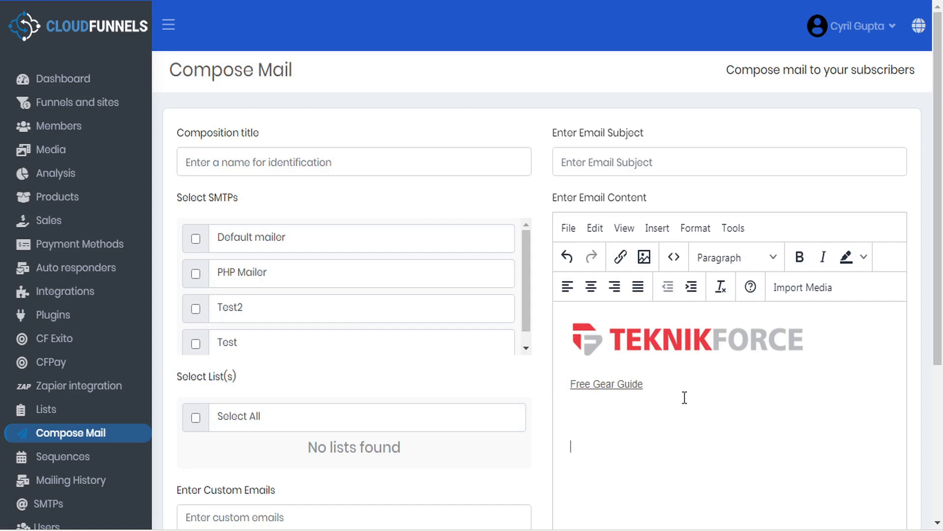
- Import the BBB_Test.mp4 video into the email below the Free Gear Guide link
left_click(796, 288)
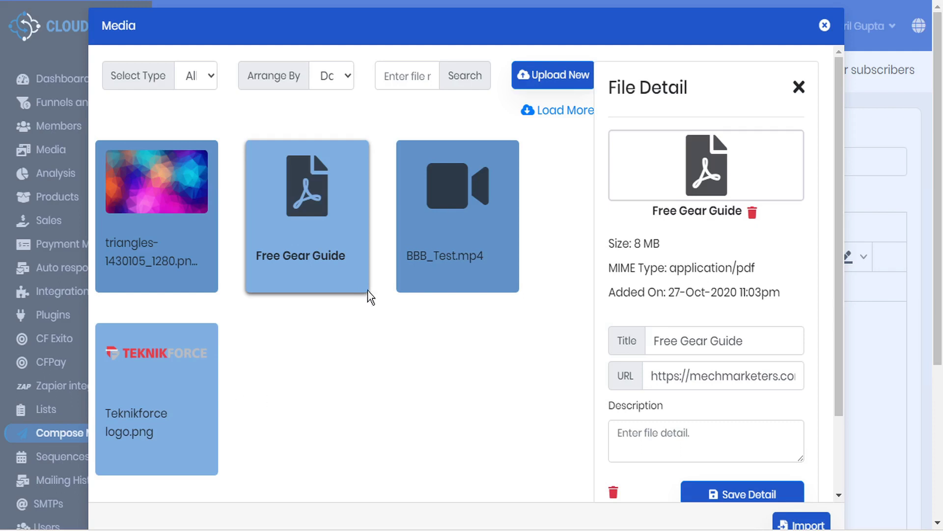
left_click(457, 221)
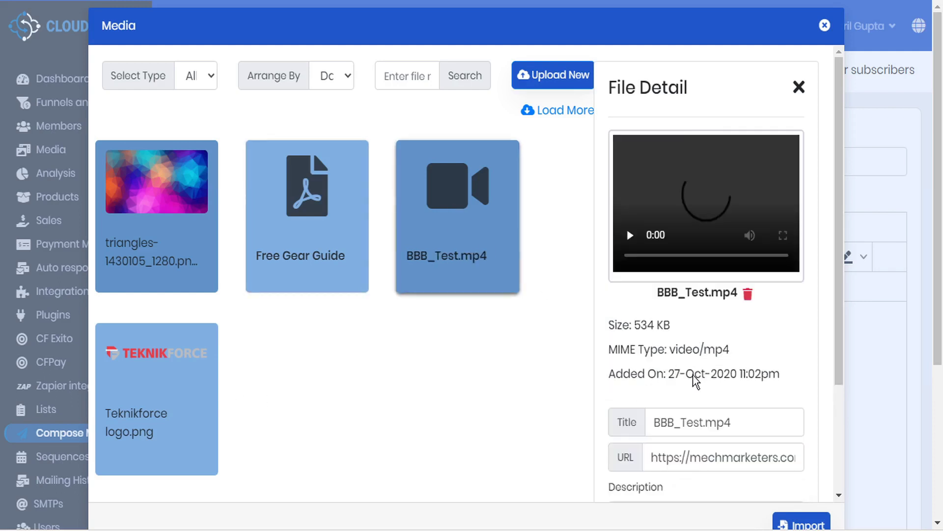
left_click(792, 516)
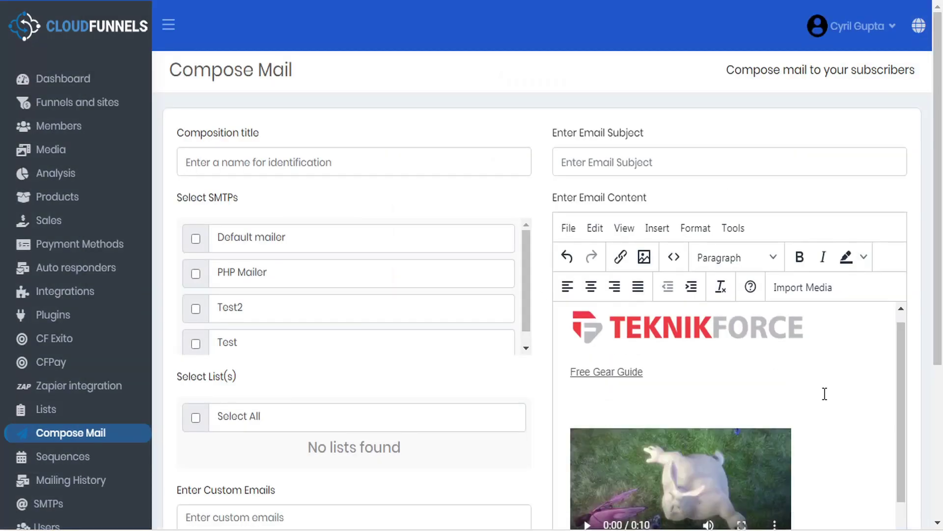
scroll(825, 394, "down", 1)
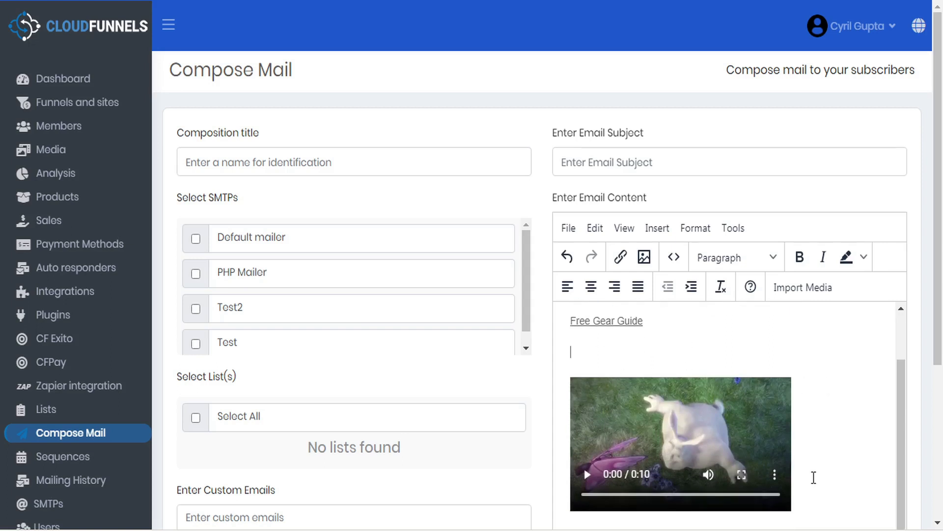
scroll(814, 477, "up", 1)
- Enlarge the Teknikforce logo to span the email's content width
left_click(737, 339)
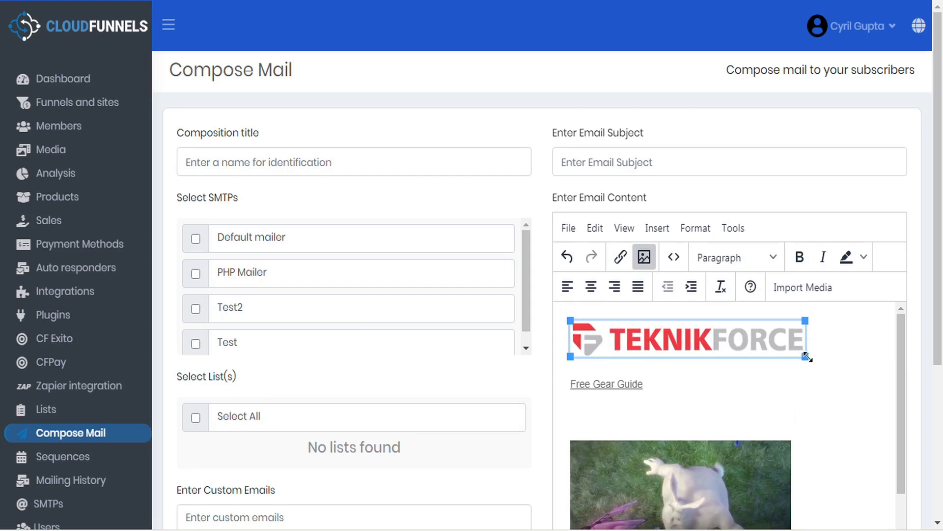
left_click_drag(806, 356, 891, 374)
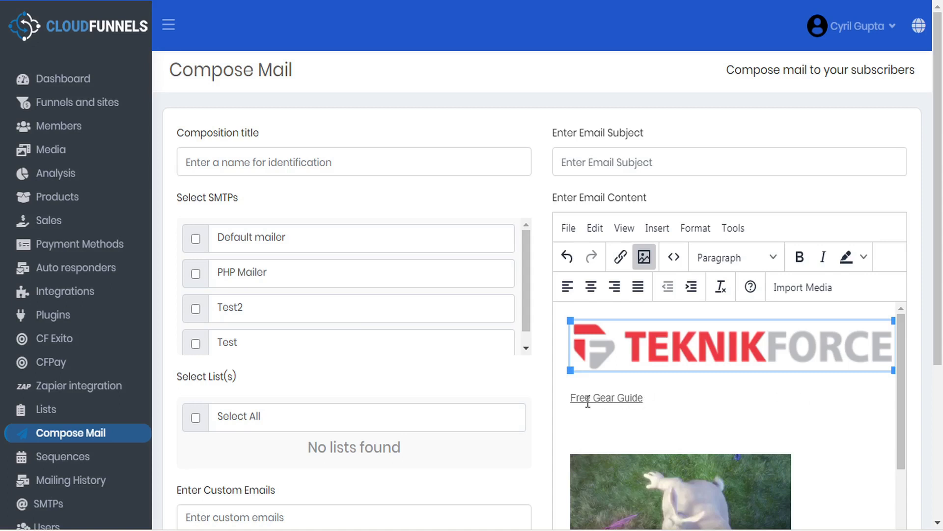
left_click(620, 399)
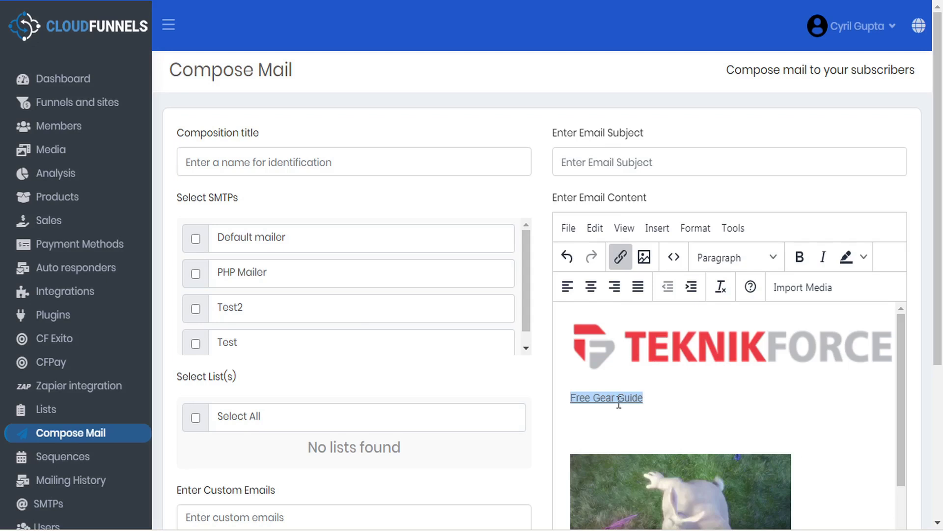
- Change the PDF link's display text to 'Get Your Free Gear Guide' and save
left_click(621, 260)
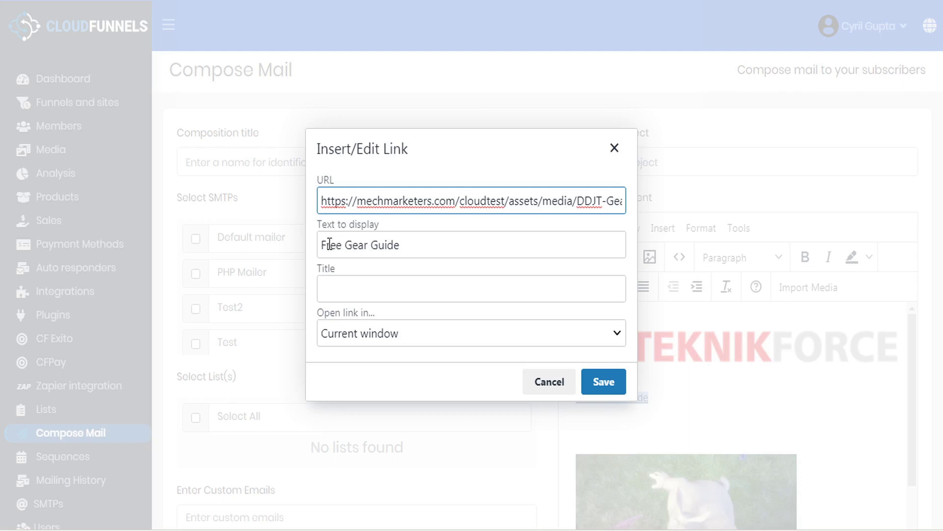
left_click(322, 243)
type("Get You")
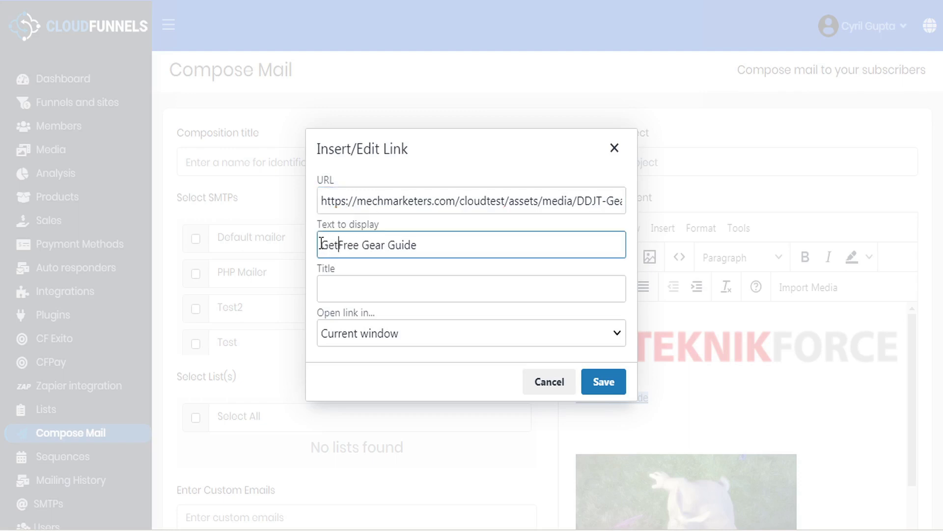
type("r")
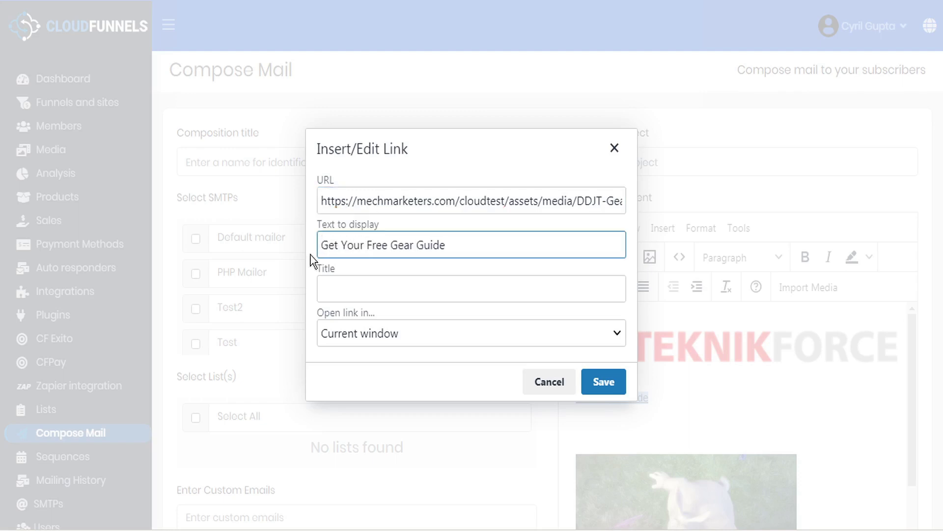
left_click(604, 381)
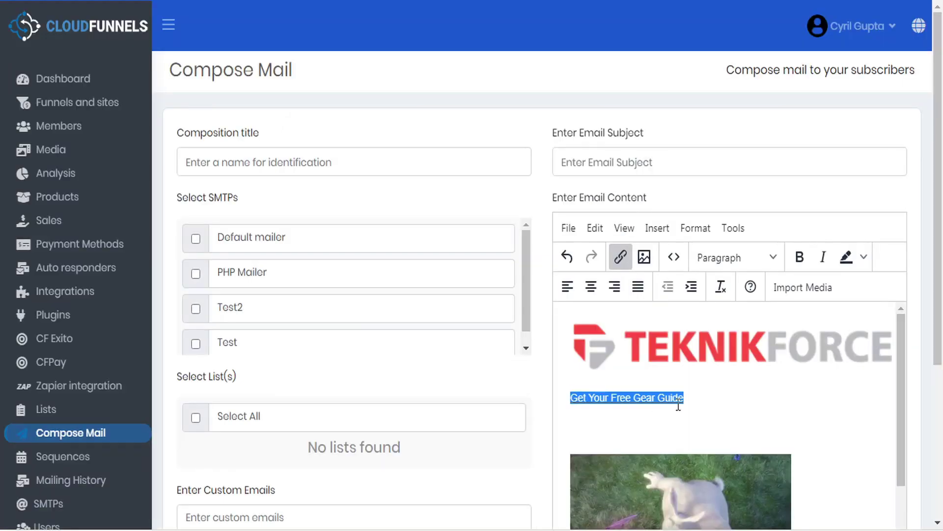
left_click(703, 397)
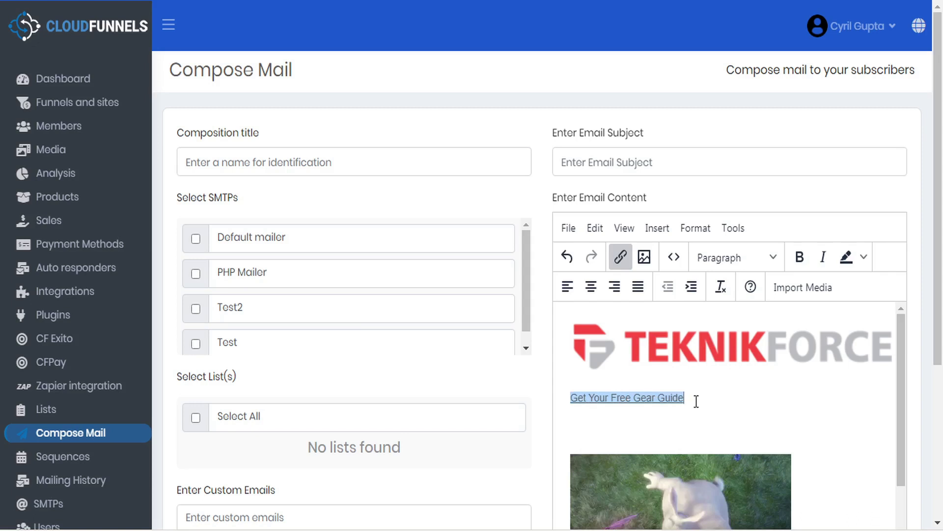
- Open the Test funnel's existing registration page in the page builder
left_click(51, 105)
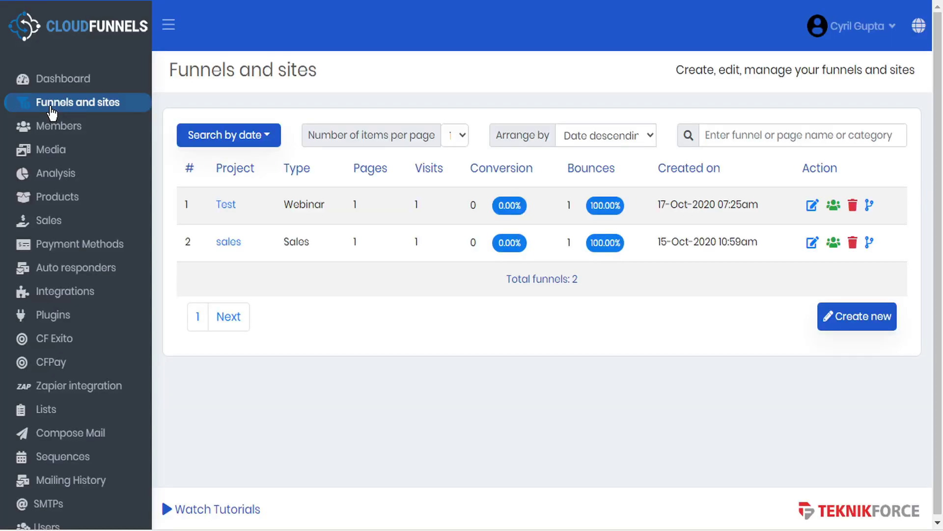
left_click(812, 206)
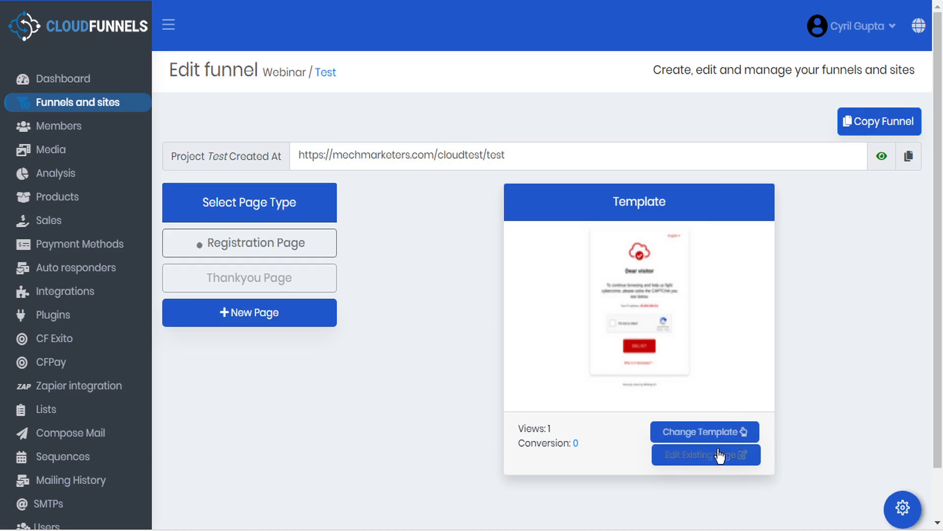
left_click(717, 452)
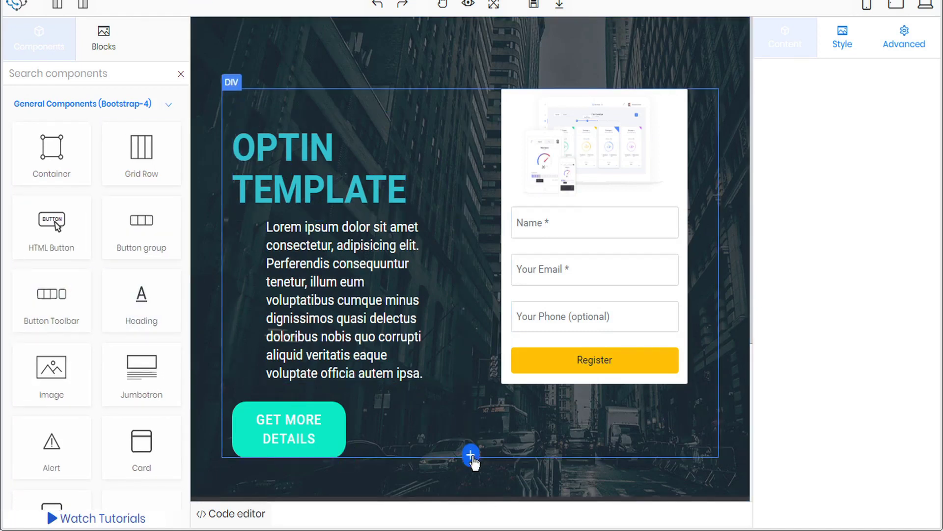
- Add an Image placeholder below the optin section and select it
left_click(471, 455)
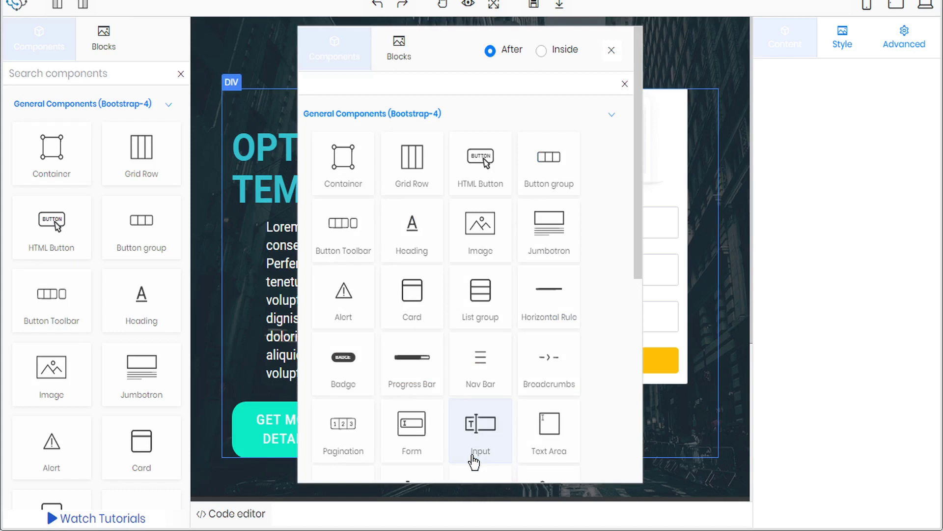
left_click(489, 253)
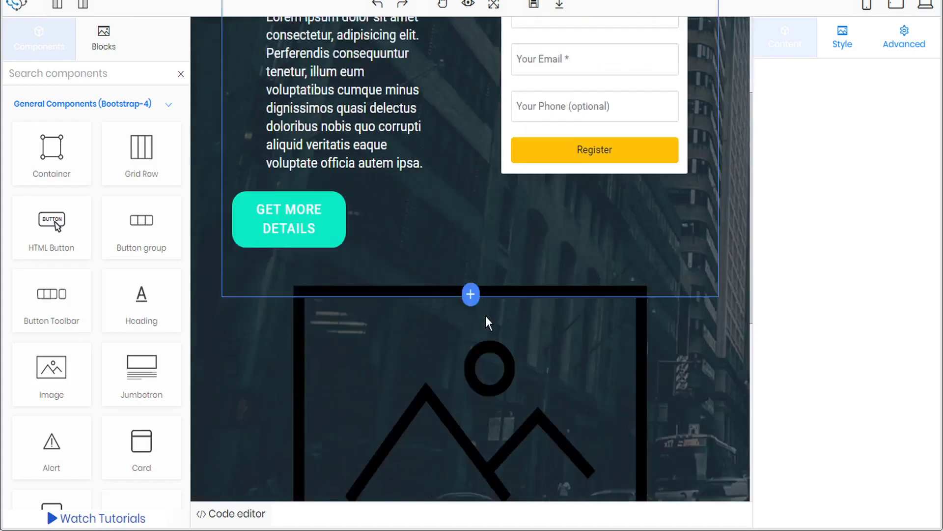
left_click(487, 315)
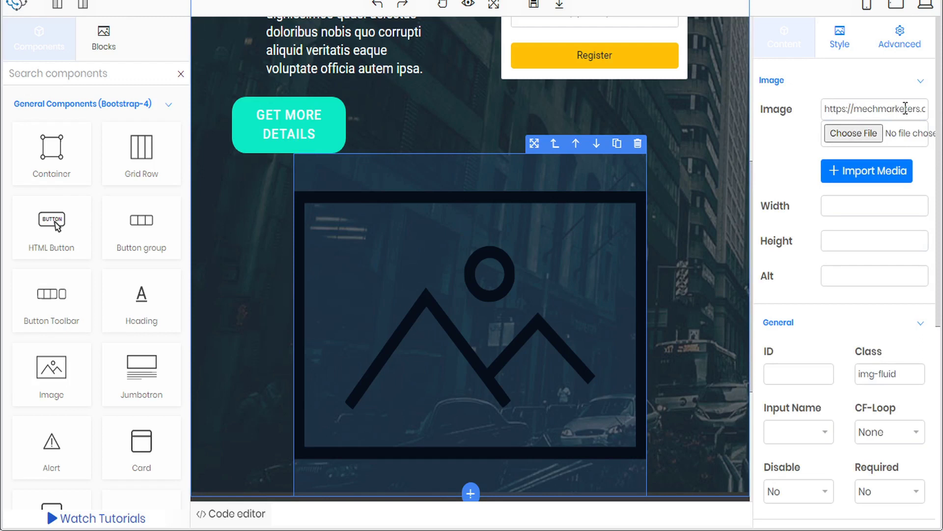
- Import Teknikforce logo.png from the media library into the image placeholder
left_click(860, 177)
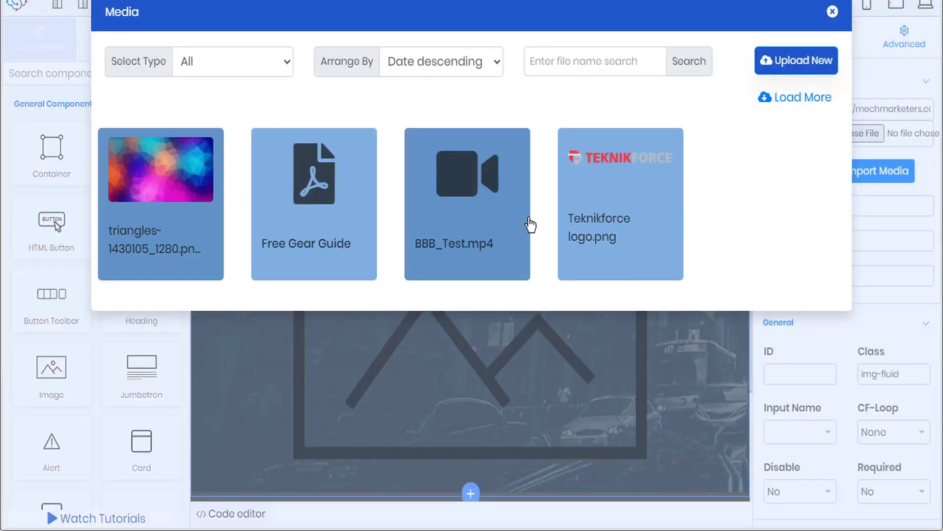
left_click(614, 203)
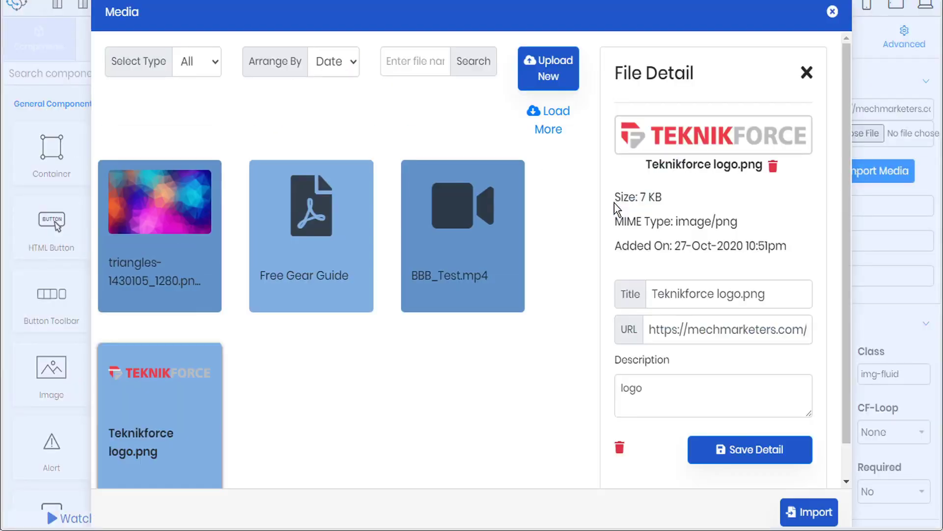
left_click(809, 512)
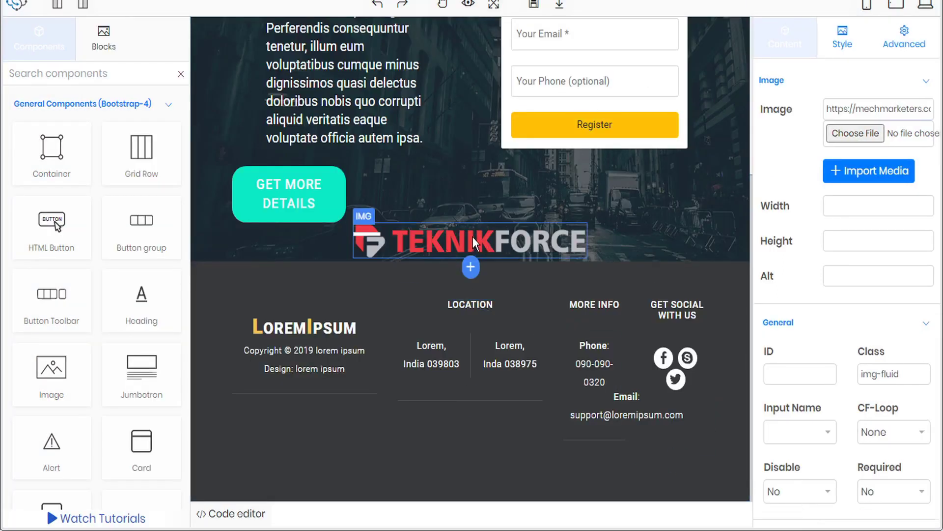
- Insert an empty Container below the Teknikforce logo and select it
left_click(471, 269)
left_click(357, 176)
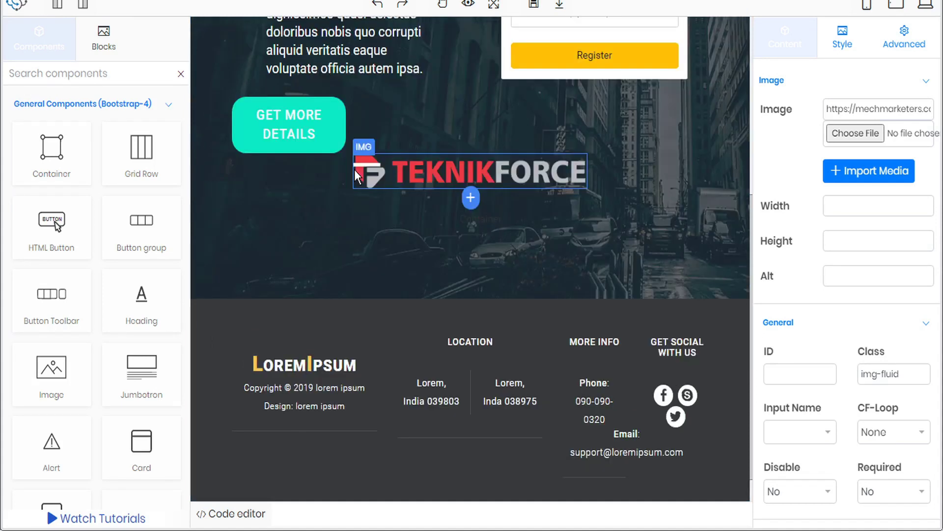
left_click(539, 250)
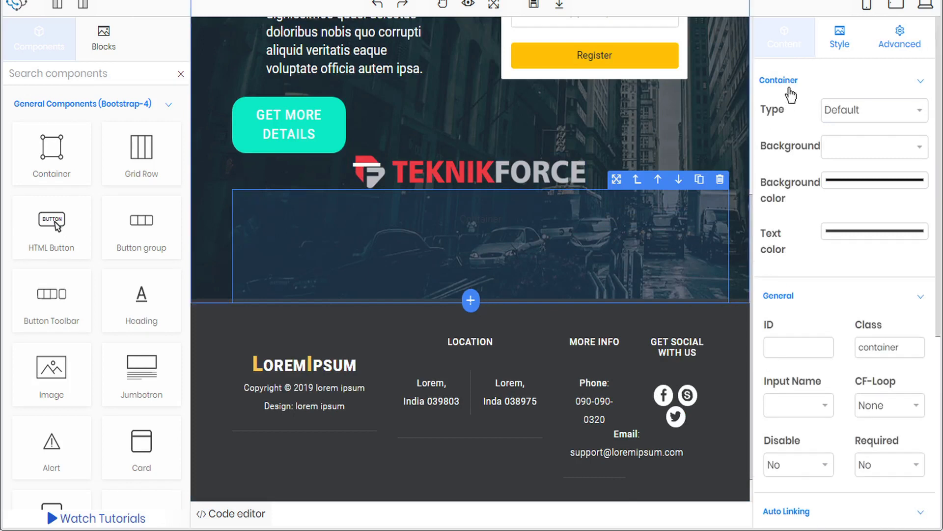
- Set the container's background image to triangles-1430105_1280.png from the media library
left_click(837, 47)
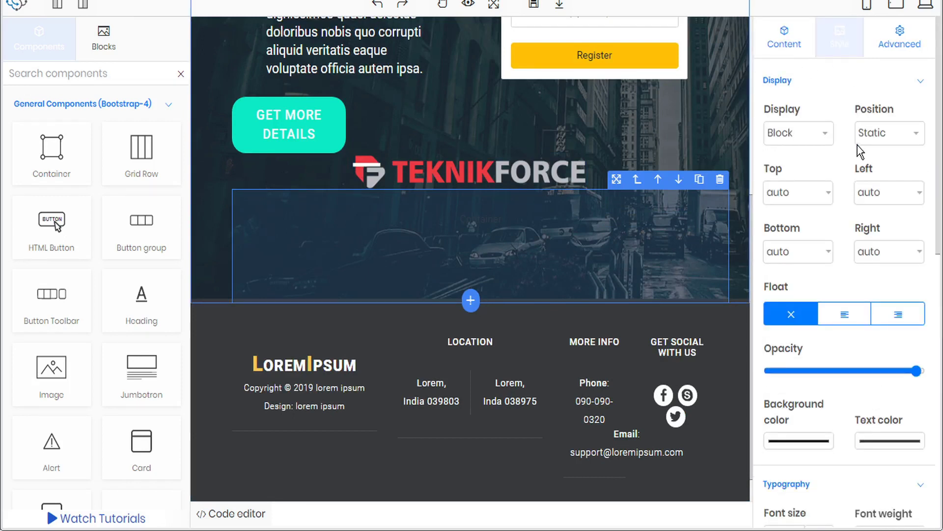
scroll(856, 147, "down", 10)
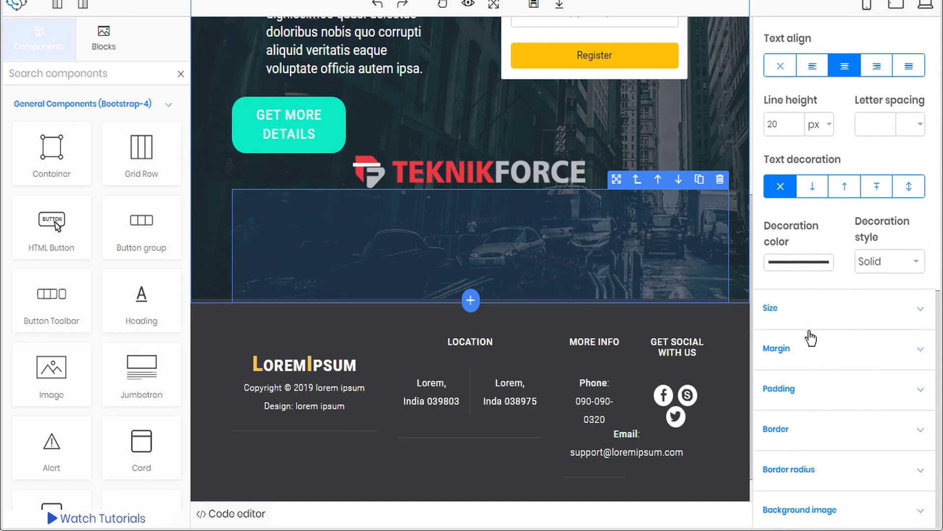
left_click(920, 511)
scroll(889, 494, "down", 1)
scroll(889, 493, "down", 5)
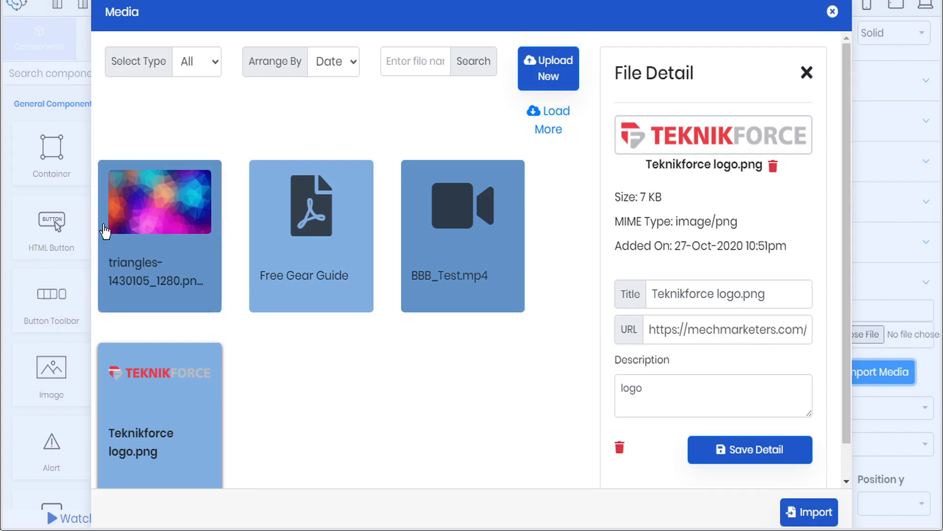
left_click(142, 215)
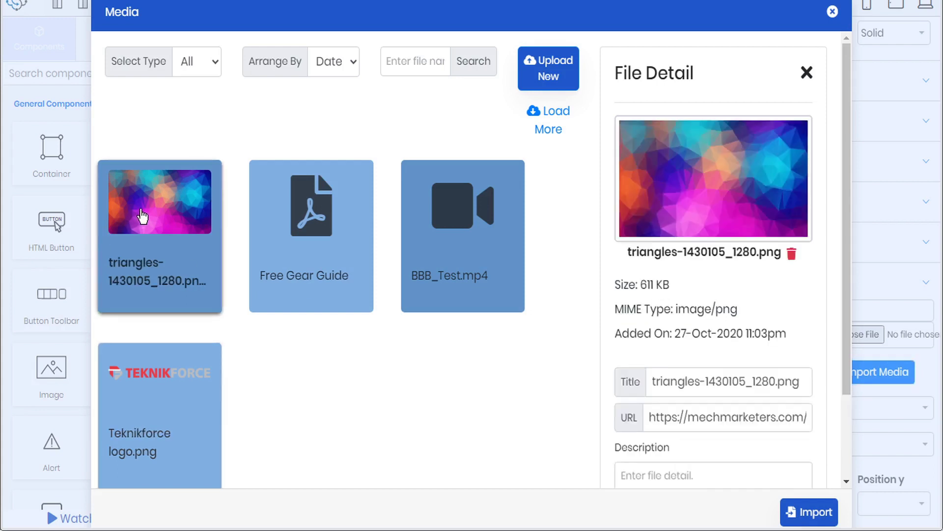
left_click(813, 514)
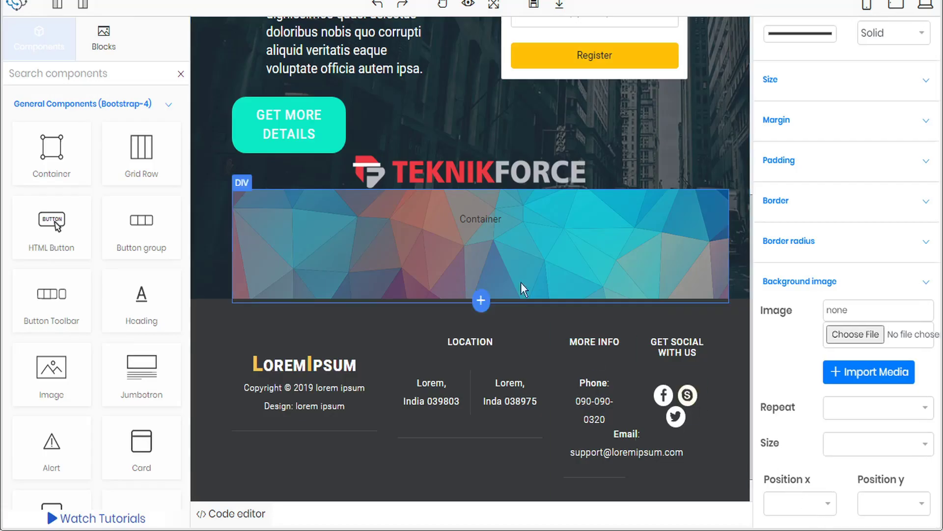